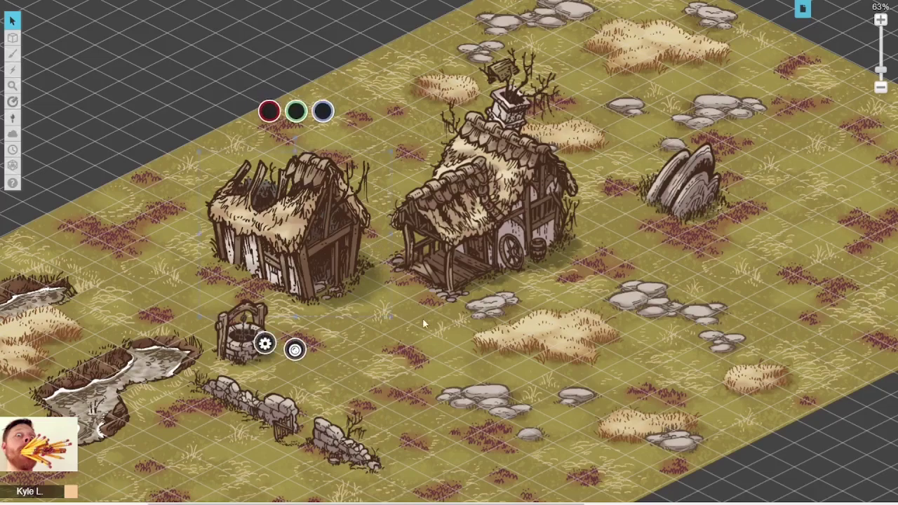
# Step: Zoom the canvas out to 46% to see the whole village map, then bring up the layer menu
pyautogui.moveTo(491, 243)
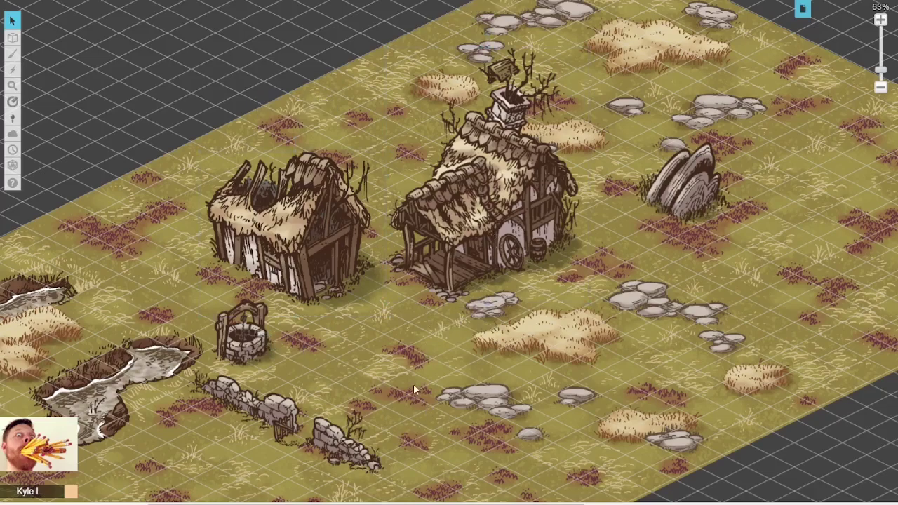
pyautogui.scroll(-2, 412, 385)
pyautogui.scroll(-4, 413, 386)
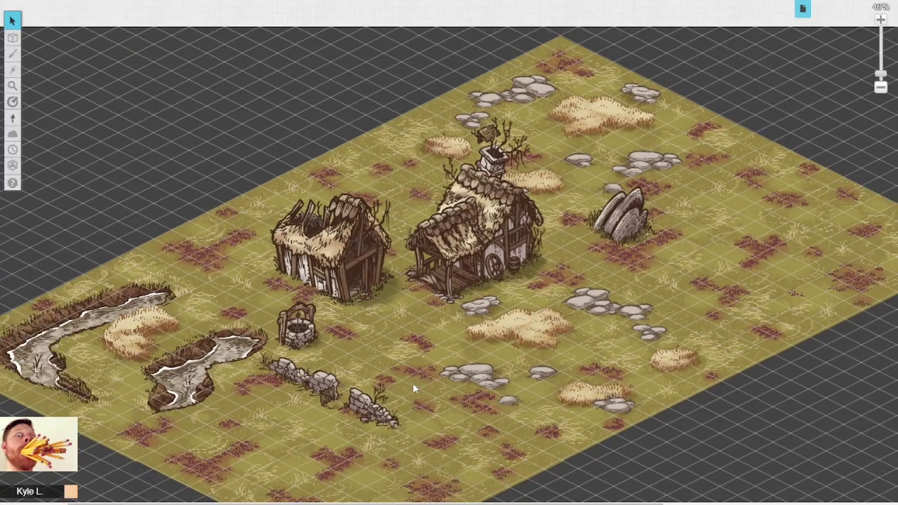
pyautogui.scroll(3, 404, 372)
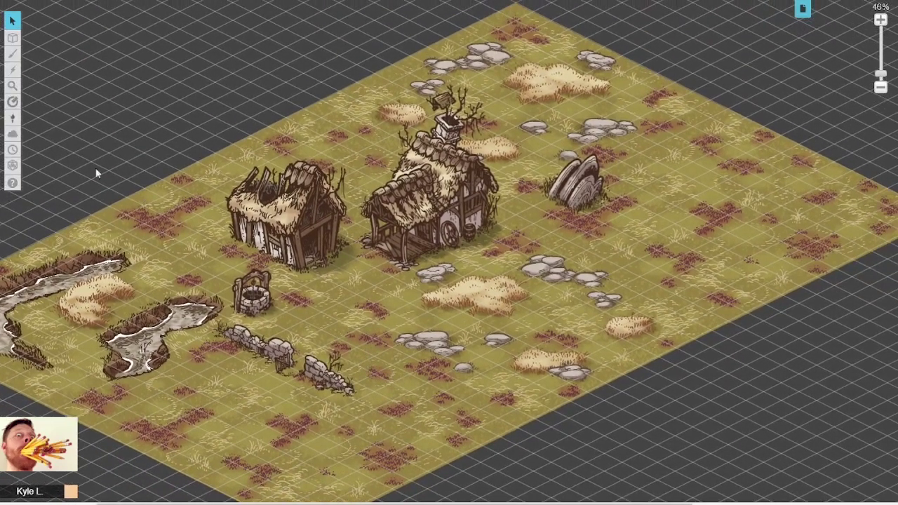
pyautogui.moveTo(13, 38)
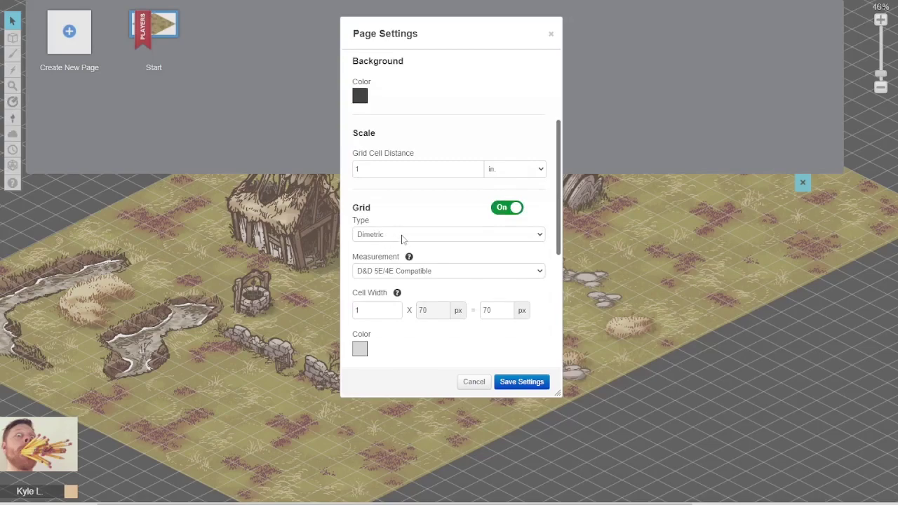
# Step: Change the page's grid type to Dimetric and save the page settings
pyautogui.click(401, 236)
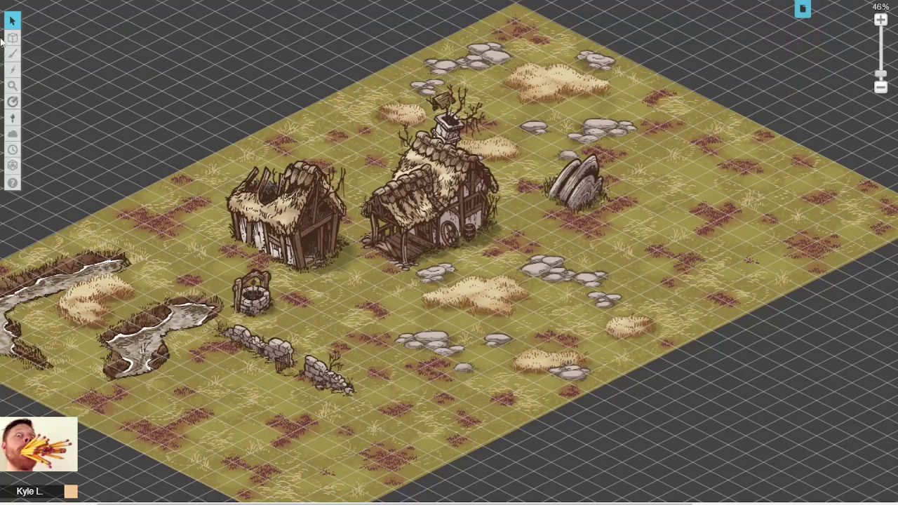
pyautogui.click(12, 39)
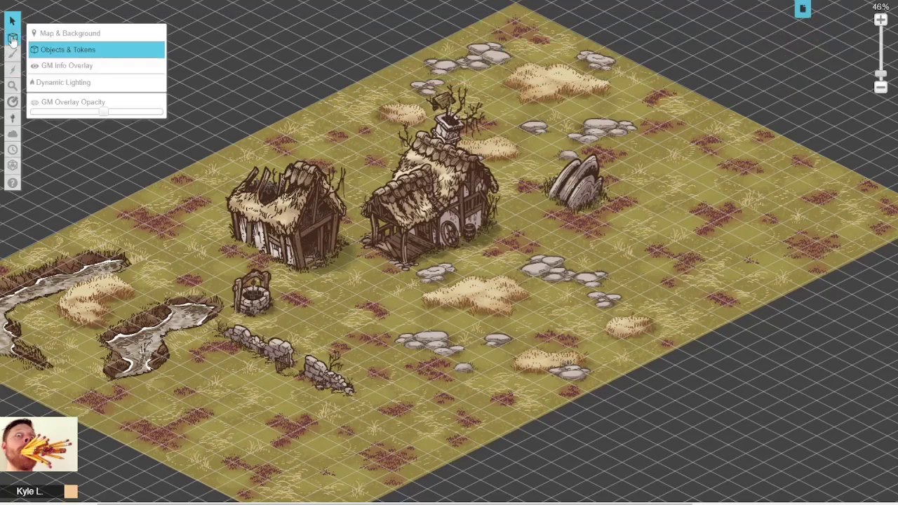
# Step: On the Map & Background layer, place moor_tile_d.png from the Moorland art folder onto the canvas
pyautogui.click(51, 35)
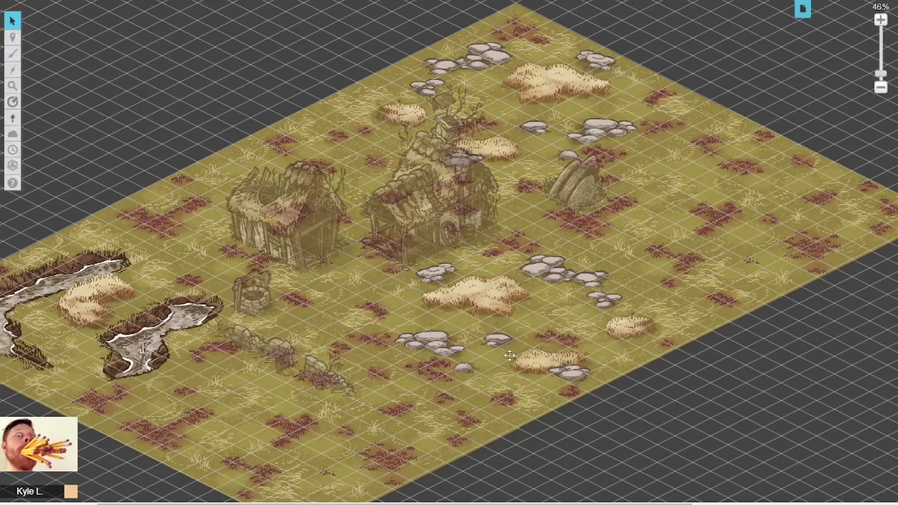
pyautogui.moveTo(510, 356); pyautogui.dragTo(516, 403)
pyautogui.scroll(-2, 654, 387)
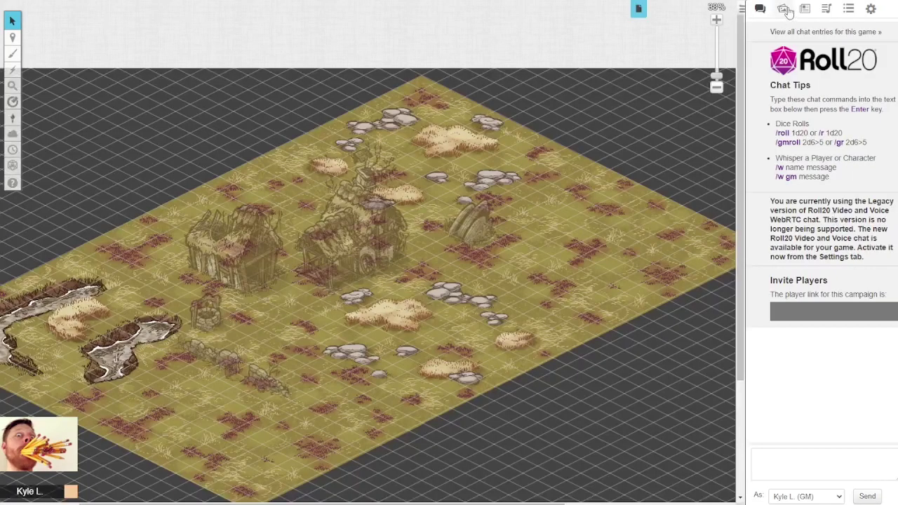
pyautogui.click(783, 8)
pyautogui.click(772, 139)
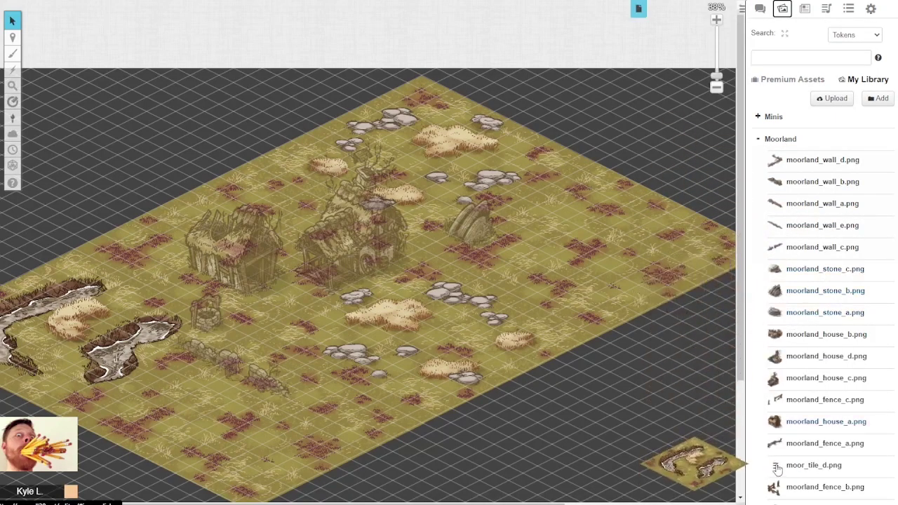
pyautogui.moveTo(778, 469); pyautogui.dragTo(552, 414)
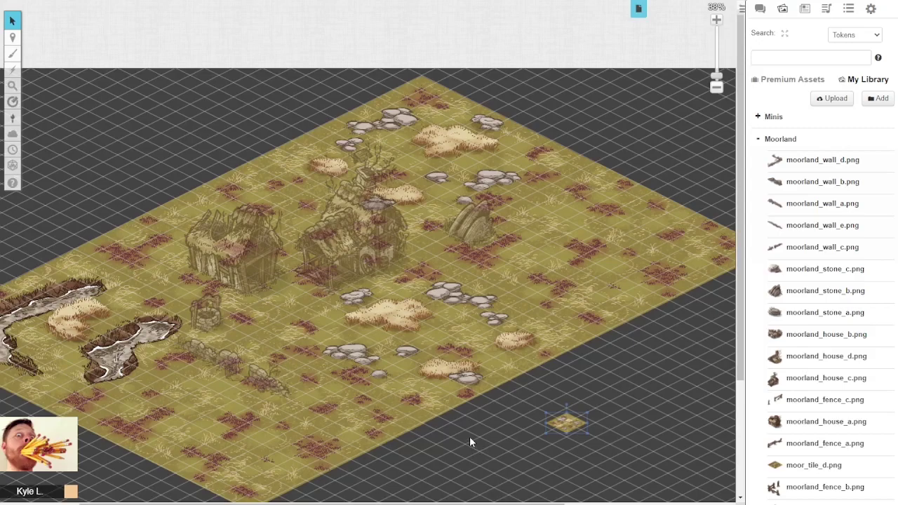
# Step: Enlarge the moor_tile_d tile into a large ground area aligned flush below the main map
pyautogui.moveTo(471, 441); pyautogui.dragTo(482, 407)
pyautogui.scroll(-3, 484, 400)
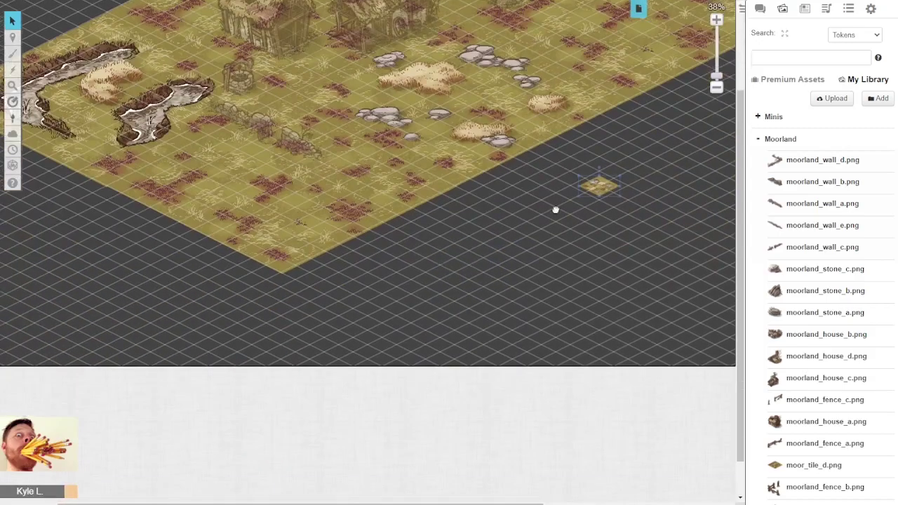
pyautogui.scroll(-2, 555, 208)
pyautogui.scroll(1, 594, 177)
pyautogui.scroll(3, 594, 178)
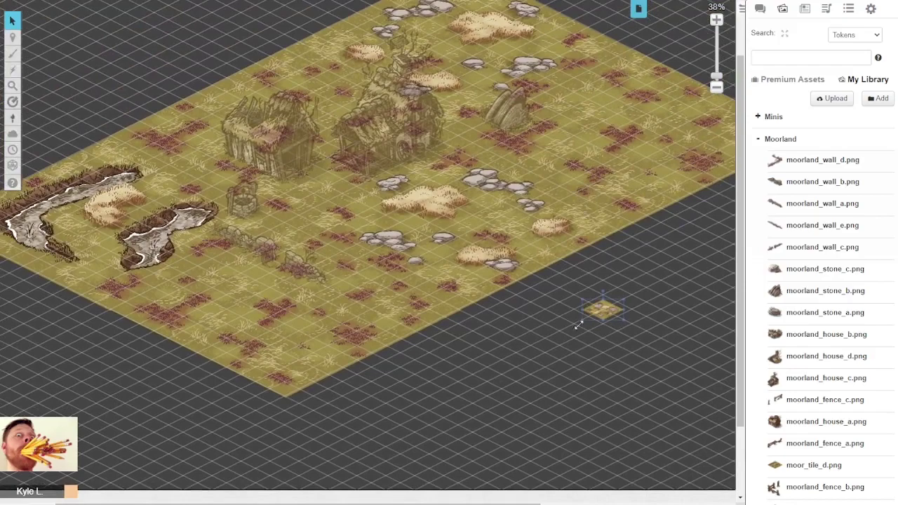
pyautogui.moveTo(581, 322); pyautogui.dragTo(377, 449)
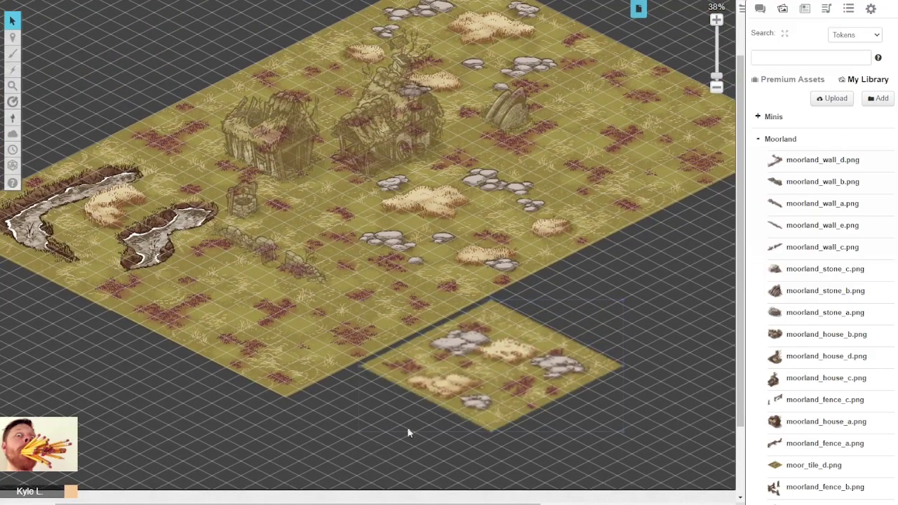
pyautogui.moveTo(551, 362); pyautogui.dragTo(478, 394)
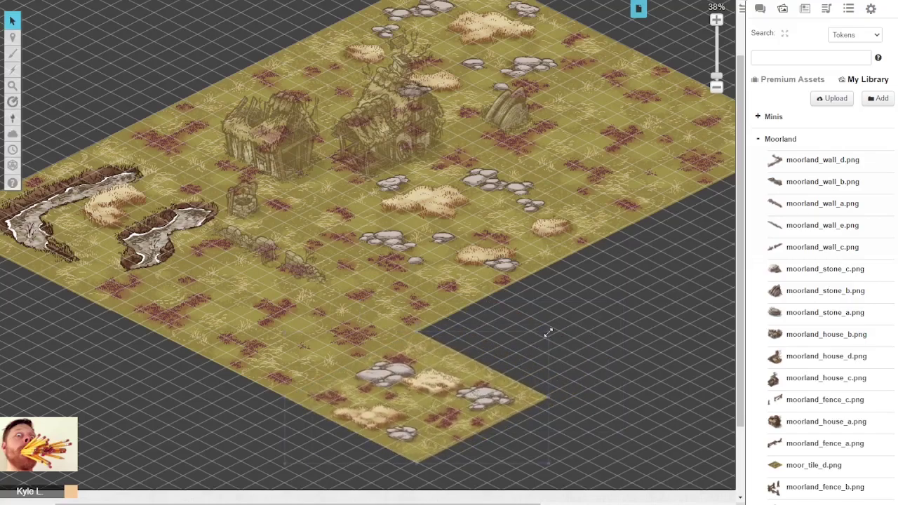
pyautogui.moveTo(549, 333); pyautogui.dragTo(619, 323)
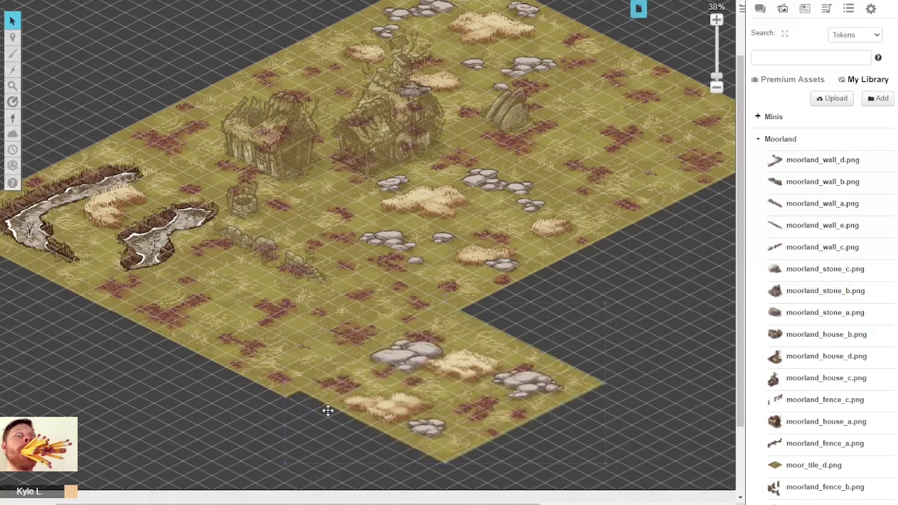
pyautogui.moveTo(285, 466); pyautogui.dragTo(263, 471)
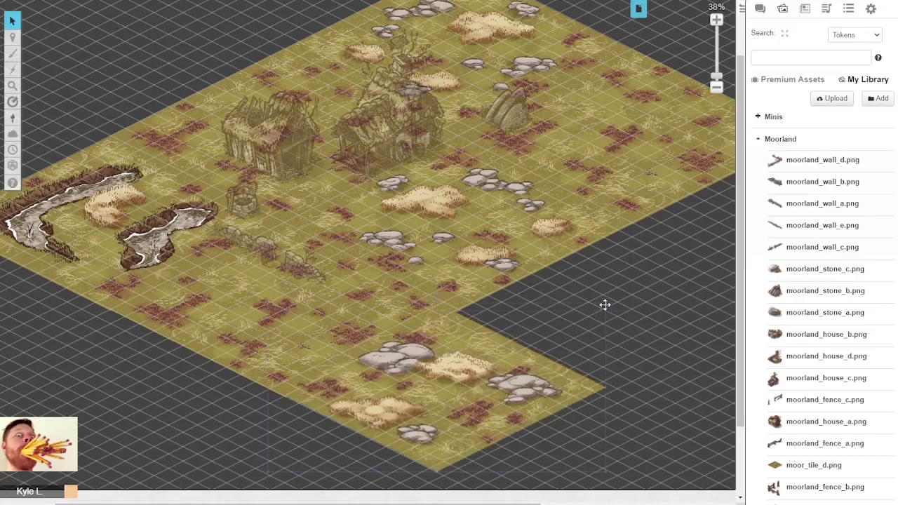
pyautogui.moveTo(605, 305); pyautogui.dragTo(614, 301)
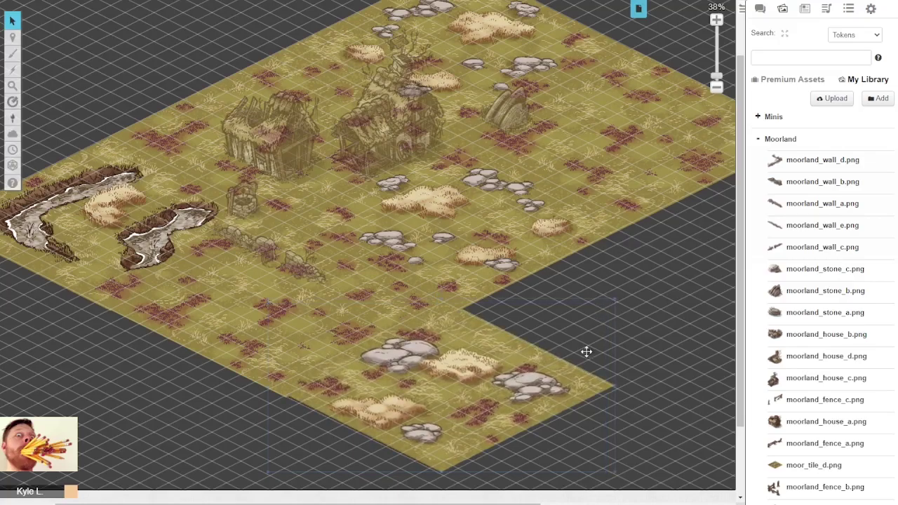
pyautogui.moveTo(564, 392); pyautogui.dragTo(565, 397)
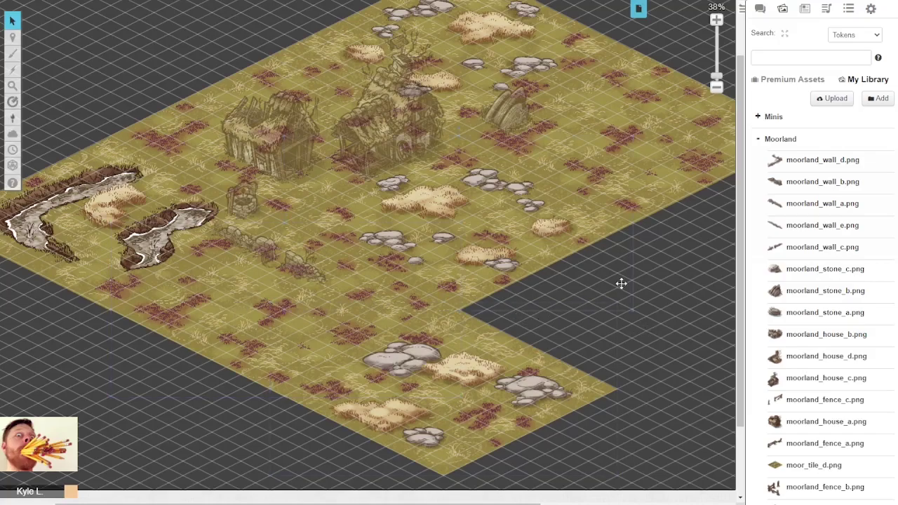
# Step: Copy the ground tile, paste it at the lower right, and fit it under the map
pyautogui.rightClick(226, 286)
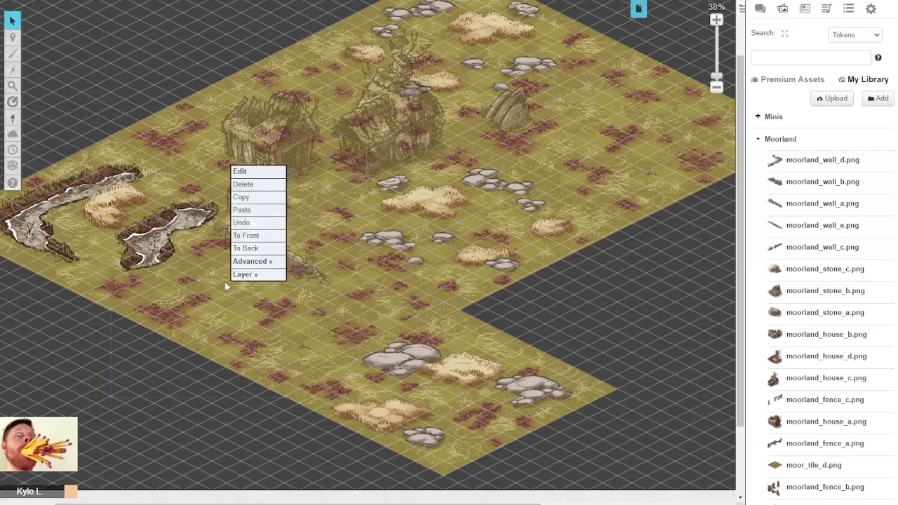
pyautogui.click(247, 197)
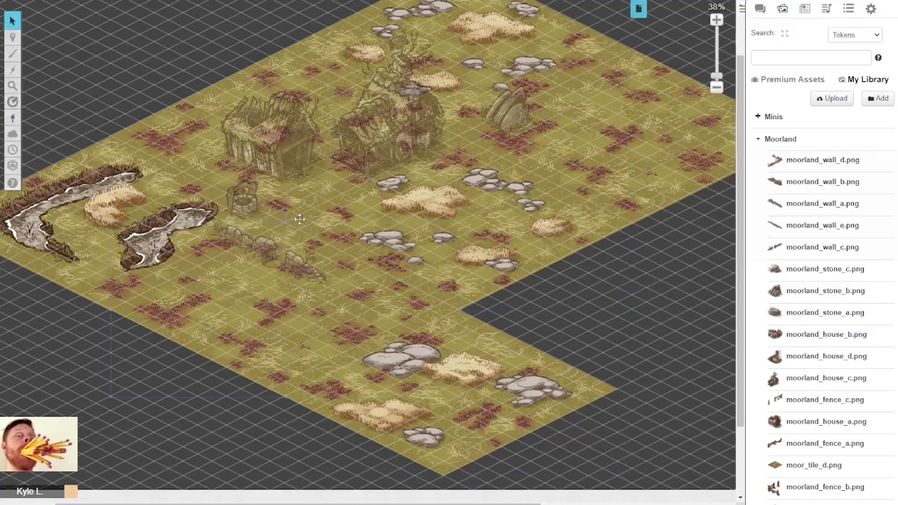
pyautogui.rightClick(709, 405)
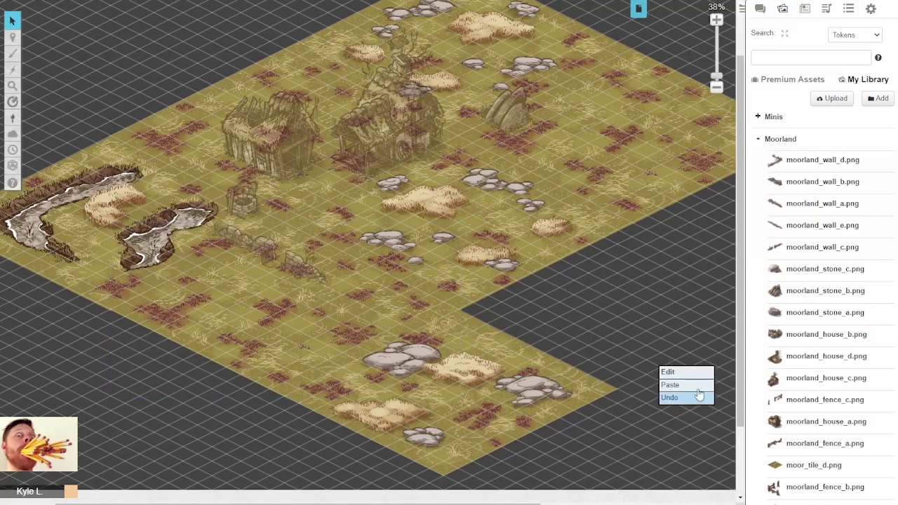
pyautogui.click(673, 385)
pyautogui.moveTo(686, 406); pyautogui.dragTo(609, 319)
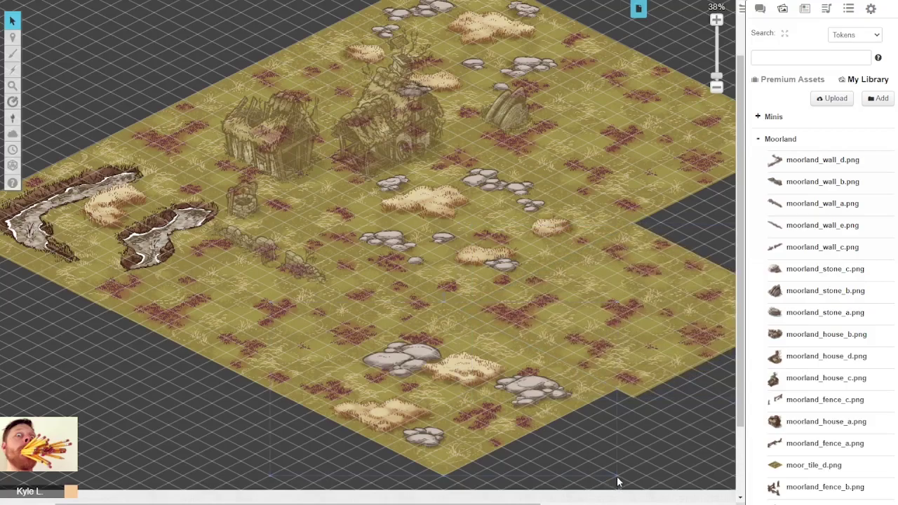
pyautogui.moveTo(618, 483); pyautogui.dragTo(626, 483)
pyautogui.moveTo(531, 423); pyautogui.dragTo(547, 417)
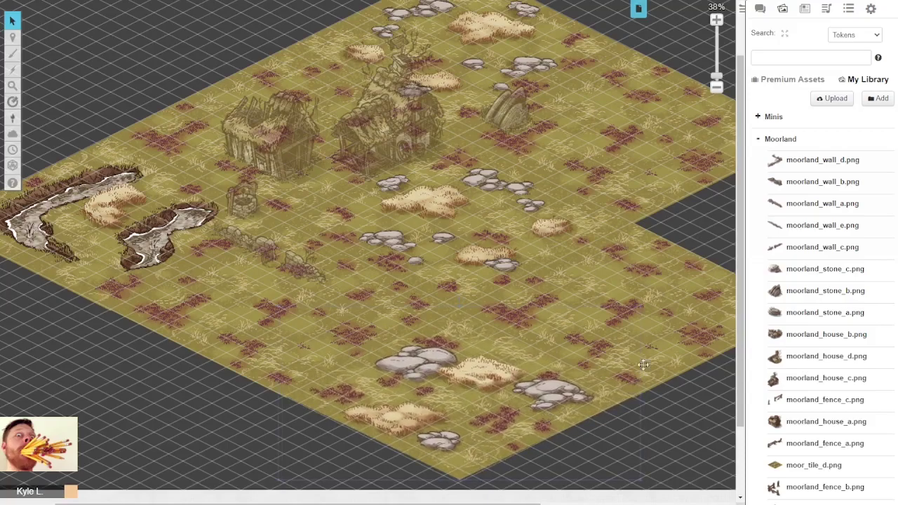
pyautogui.moveTo(298, 504); pyautogui.dragTo(391, 504)
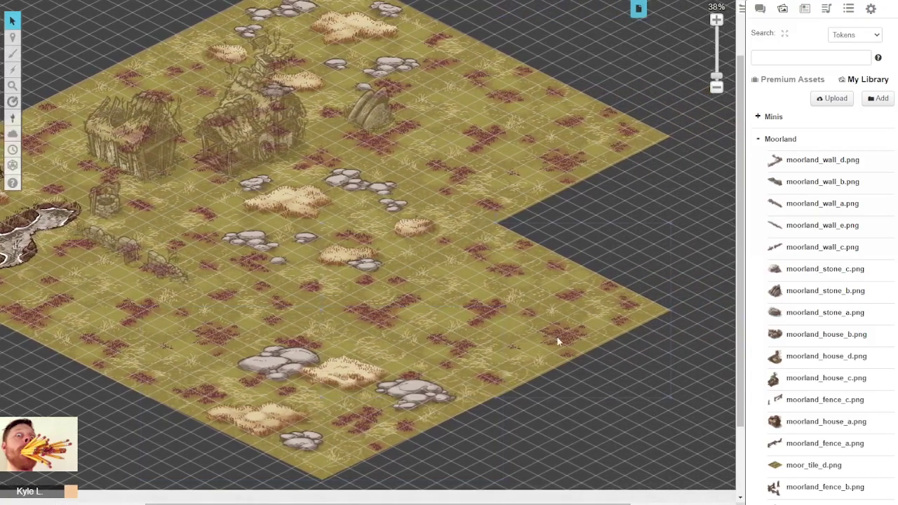
# Step: Paste another moorland tile into the right-hand notch and flip it horizontally
pyautogui.rightClick(552, 321)
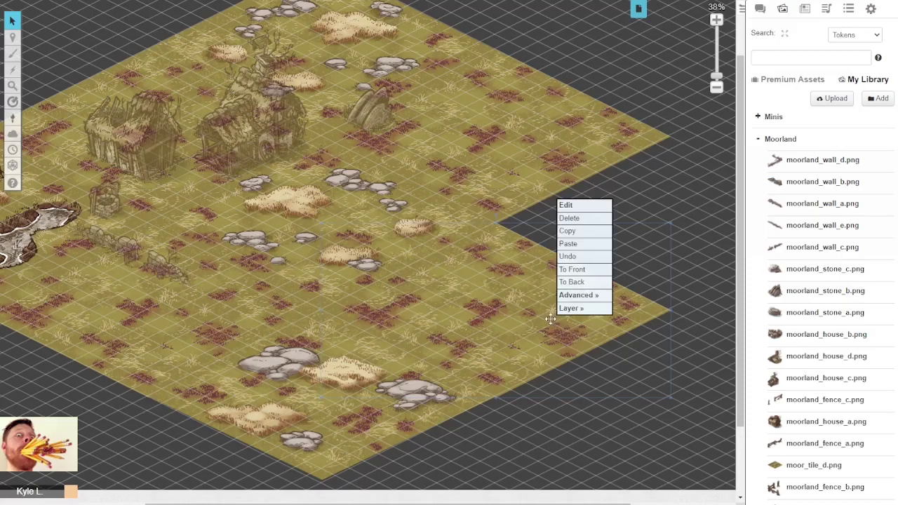
pyautogui.click(509, 338)
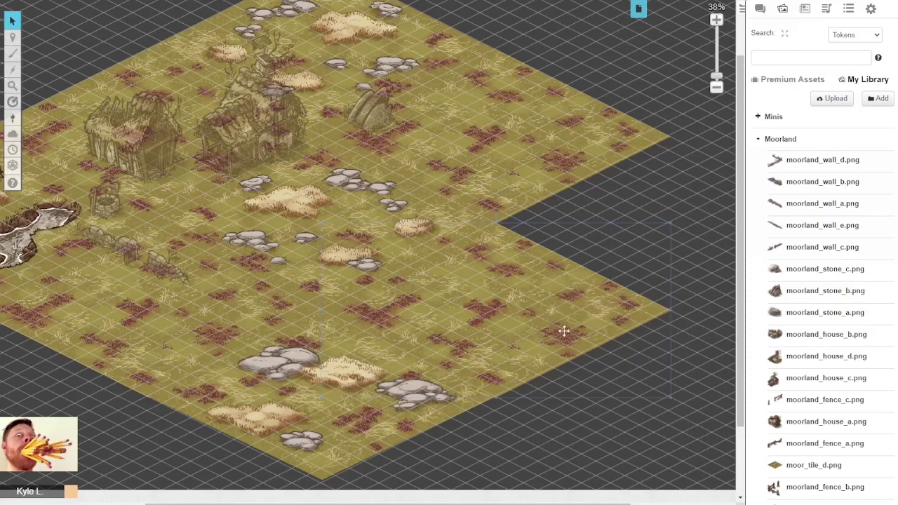
pyautogui.hotkey('ctrl', 'v')
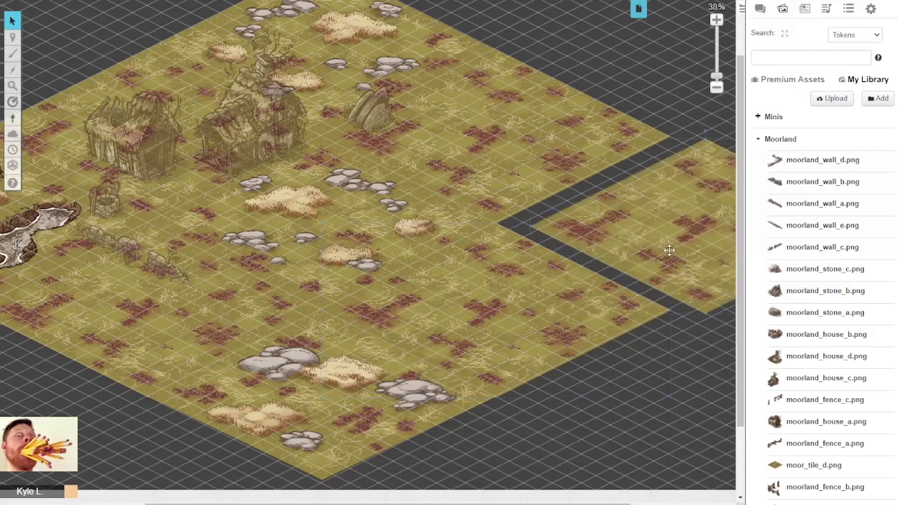
pyautogui.moveTo(668, 251); pyautogui.dragTo(634, 248)
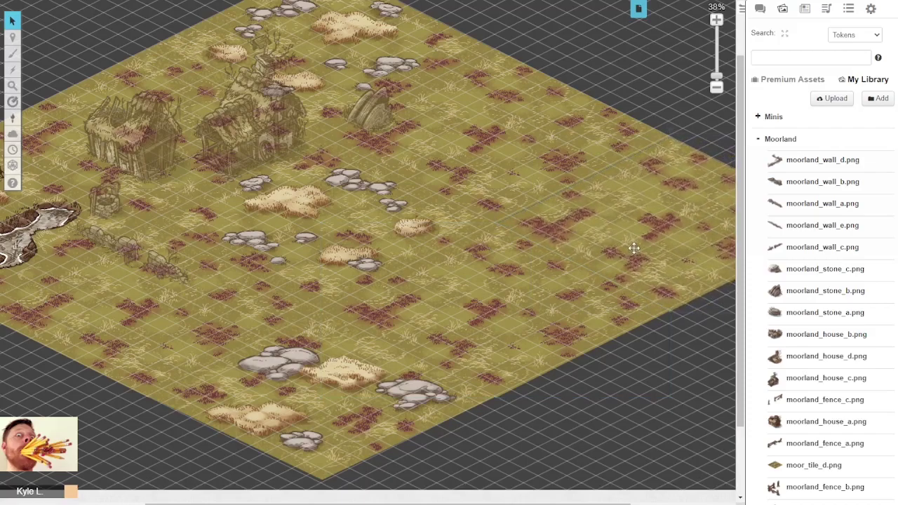
pyautogui.rightClick(661, 235)
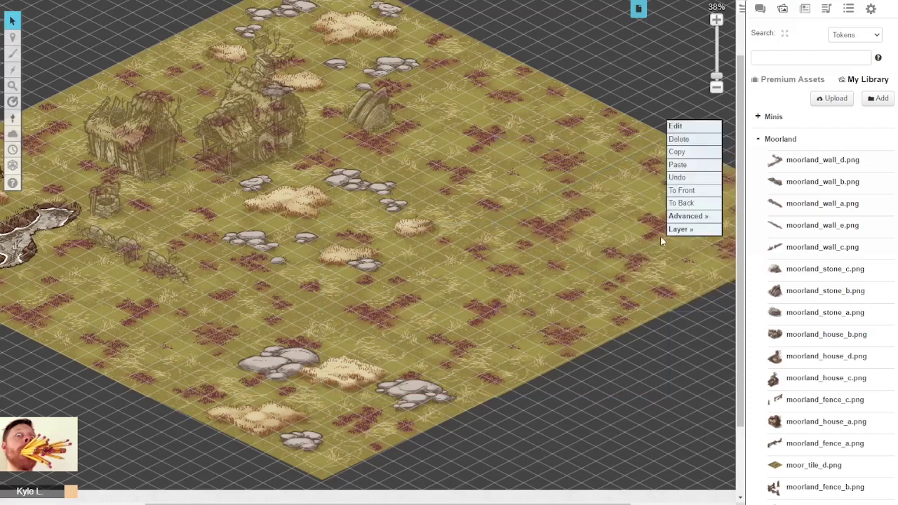
pyautogui.moveTo(684, 223)
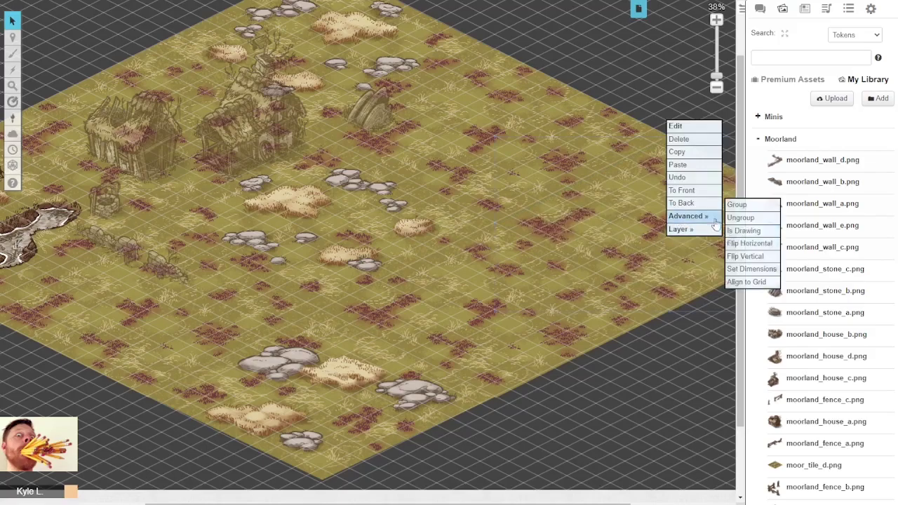
pyautogui.click(747, 244)
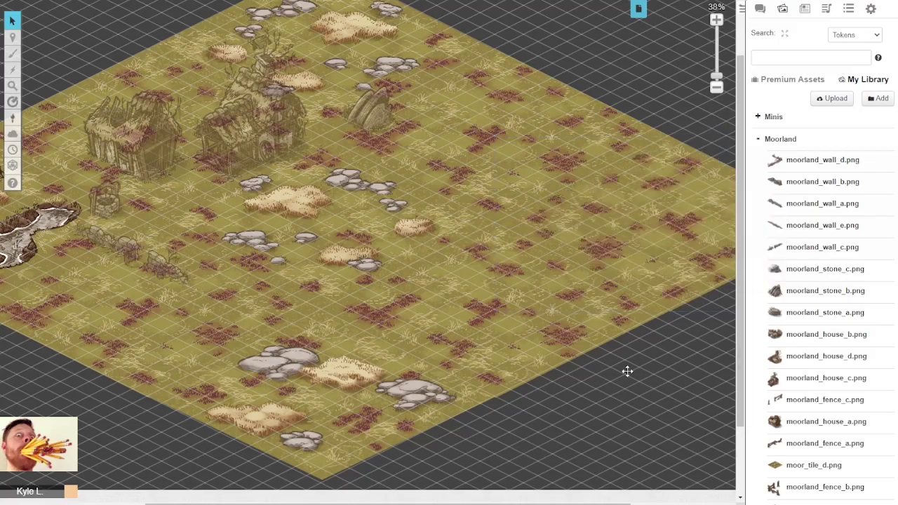
# Step: Place the moorland_house_a cottage in the middle of the ground tile
pyautogui.scroll(-1, 552, 375)
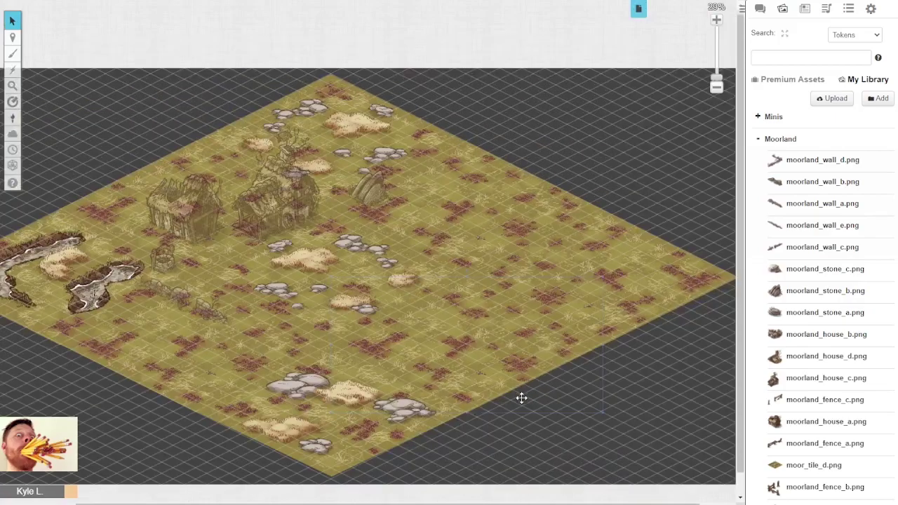
pyautogui.rightClick(479, 433)
pyautogui.moveTo(490, 256); pyautogui.dragTo(435, 233)
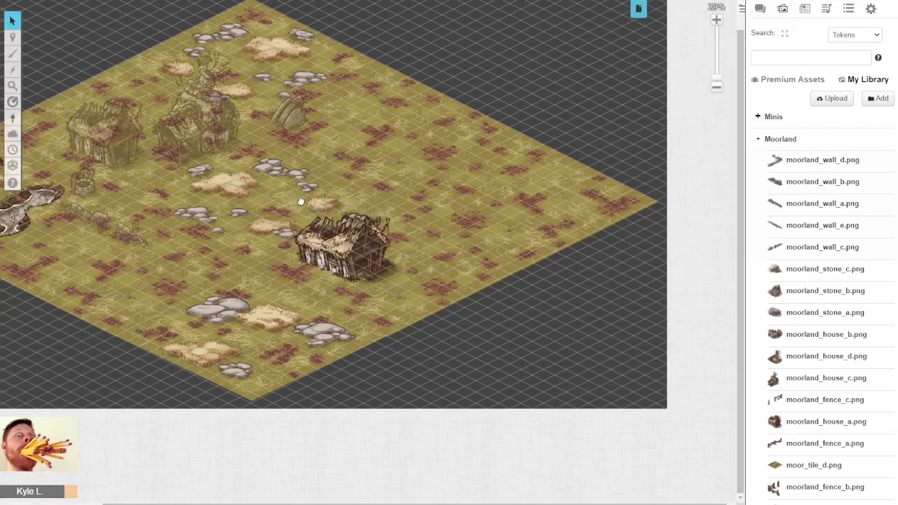
# Step: Switch to the Objects & Tokens layer and zoom in on the houses
pyautogui.rightClick(461, 363)
pyautogui.moveTo(12, 36)
pyautogui.click(50, 50)
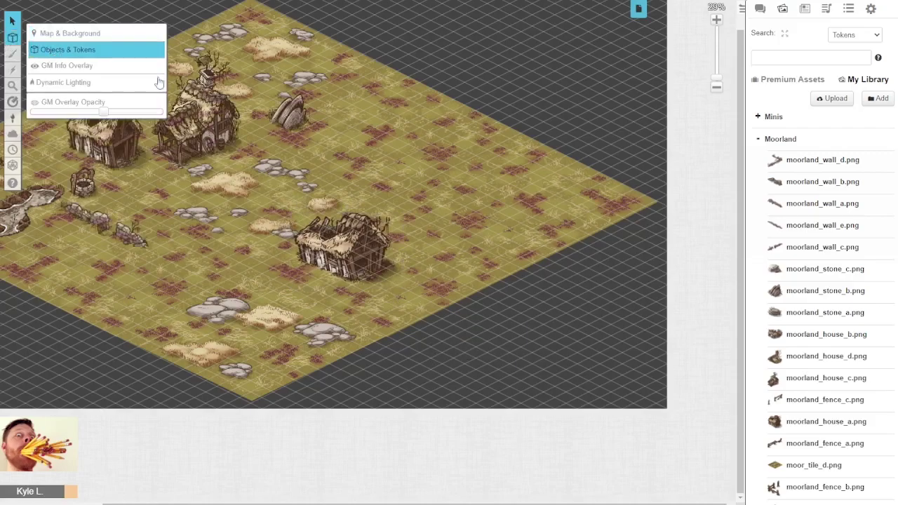
pyautogui.scroll(3, 367, 268)
pyautogui.scroll(4, 367, 268)
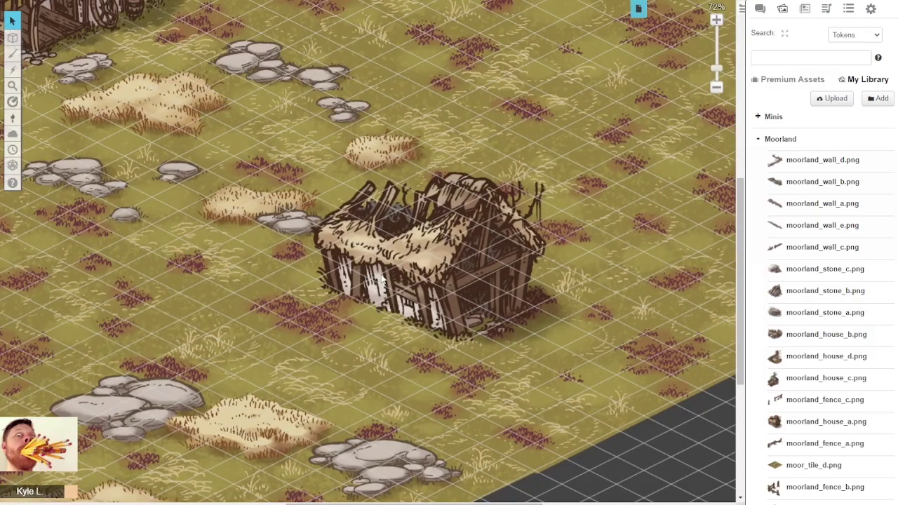
pyautogui.moveTo(180, 127); pyautogui.dragTo(400, 357)
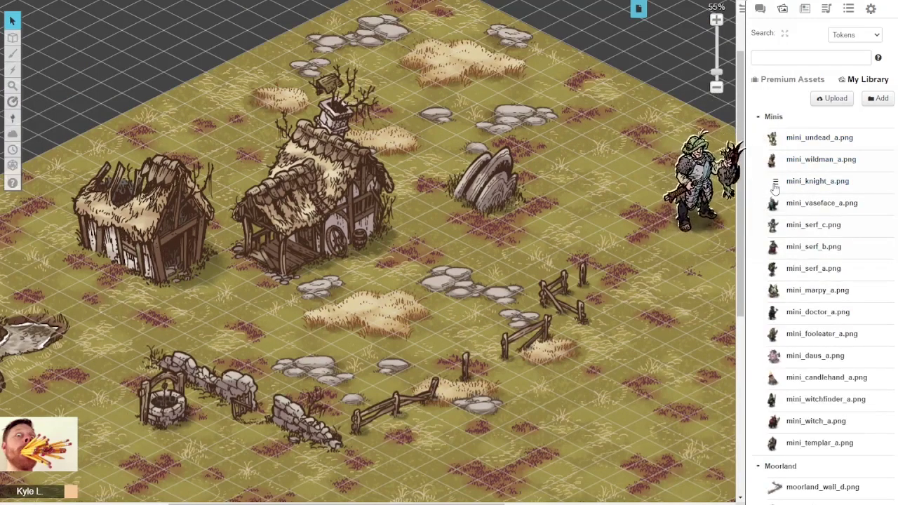
# Step: Add the mini_knight_a figure and position it between the two houses
pyautogui.moveTo(776, 184); pyautogui.dragTo(221, 286)
pyautogui.click(217, 299)
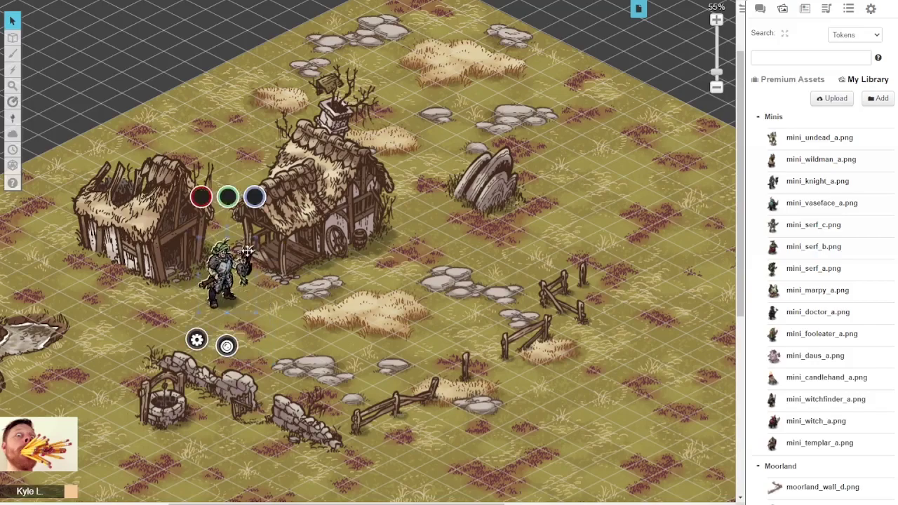
pyautogui.moveTo(254, 242); pyautogui.dragTo(247, 278)
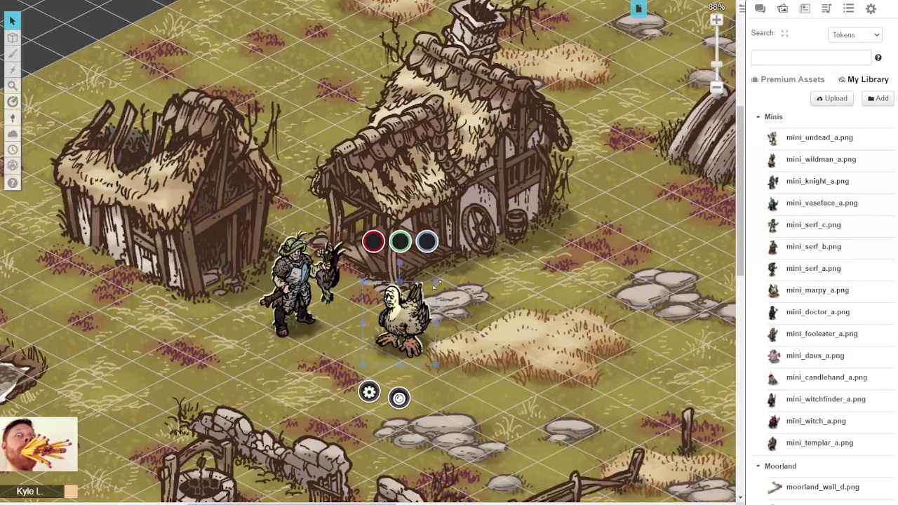
# Step: Enlarge the chicken mini, duplicate it, and set a small copy beside the knight
pyautogui.moveTo(426, 311); pyautogui.dragTo(572, 224)
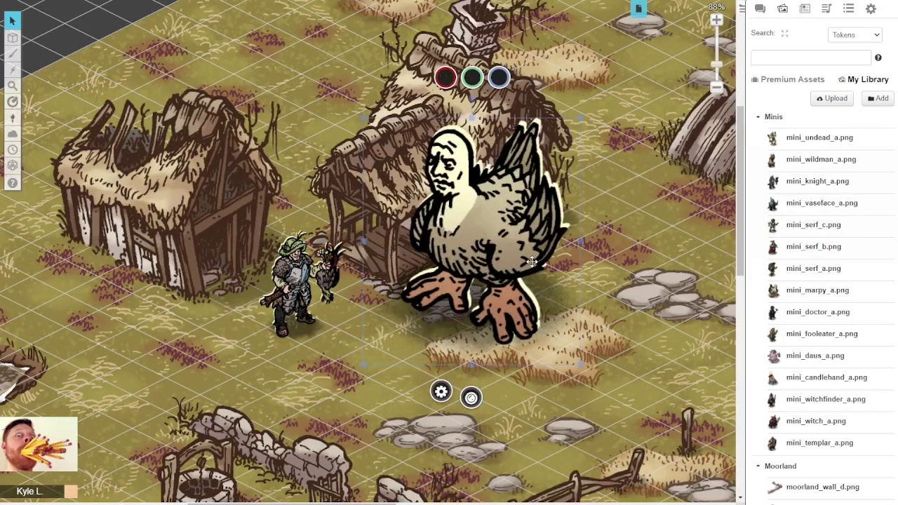
pyautogui.moveTo(490, 224); pyautogui.dragTo(420, 84)
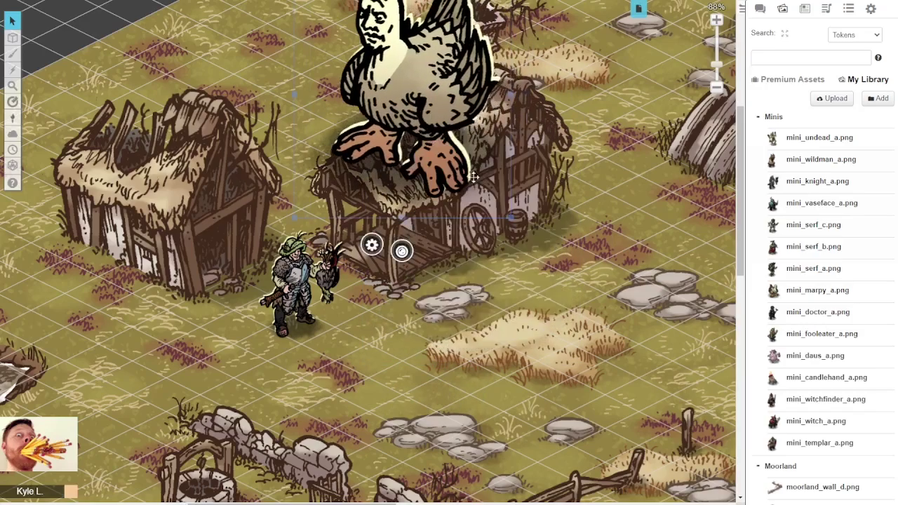
pyautogui.scroll(3, 436, 280)
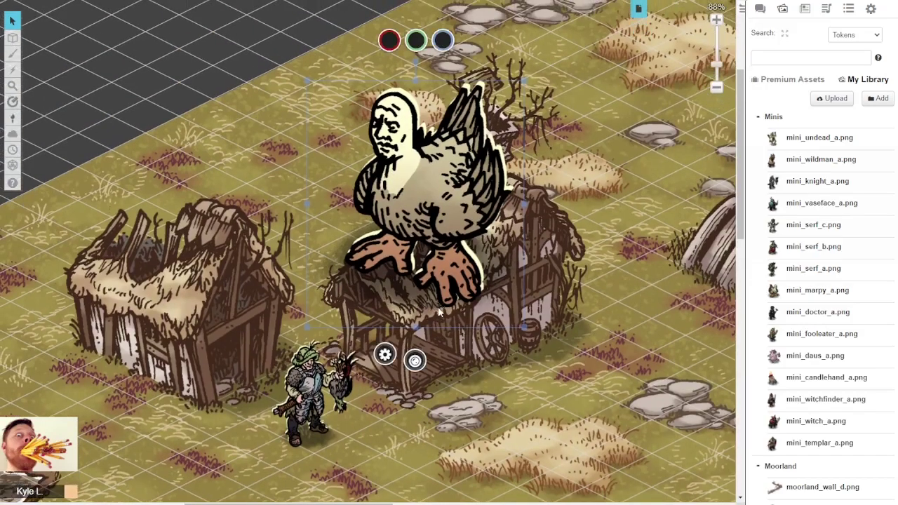
pyautogui.hotkey('ctrl', 'c')
pyautogui.hotkey('ctrl', 'v')
pyautogui.moveTo(453, 221); pyautogui.dragTo(350, 370)
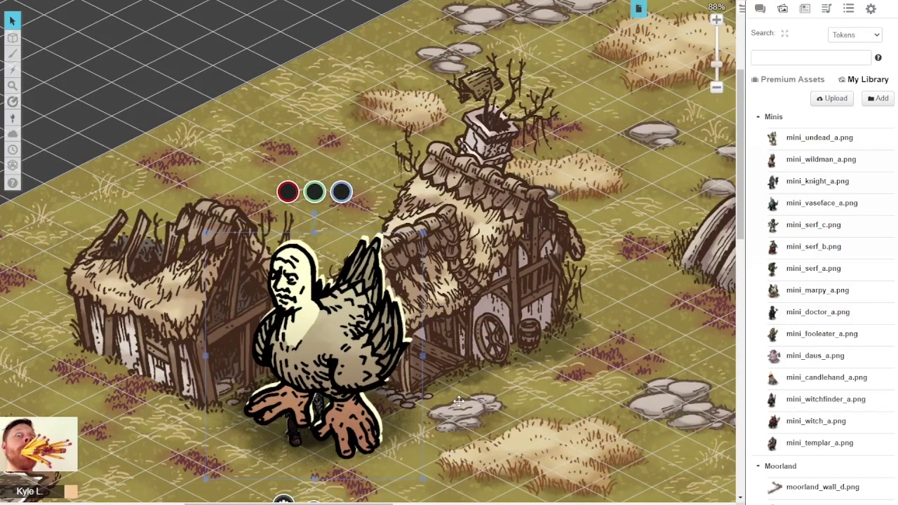
pyautogui.moveTo(458, 401); pyautogui.dragTo(426, 412)
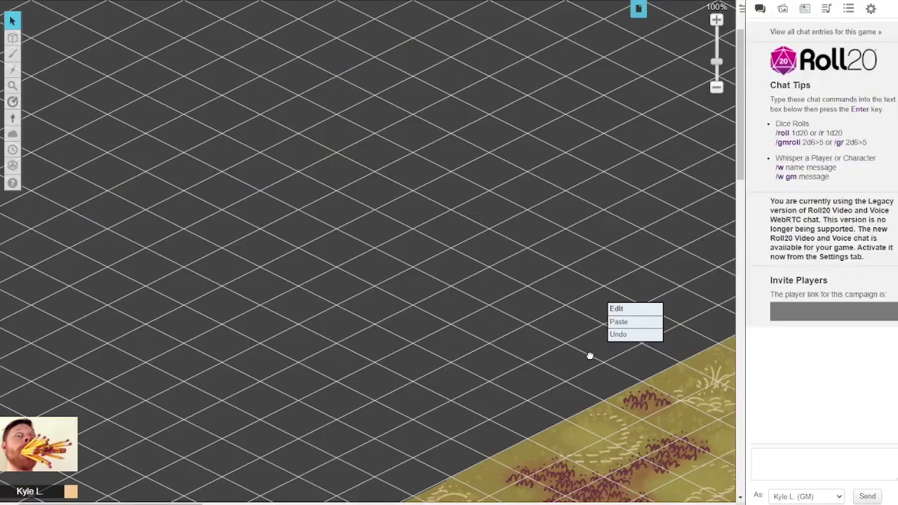
# Step: Pan the view around the cottage and minis, then bring up the page toolbar
pyautogui.scroll(5, 283, 161)
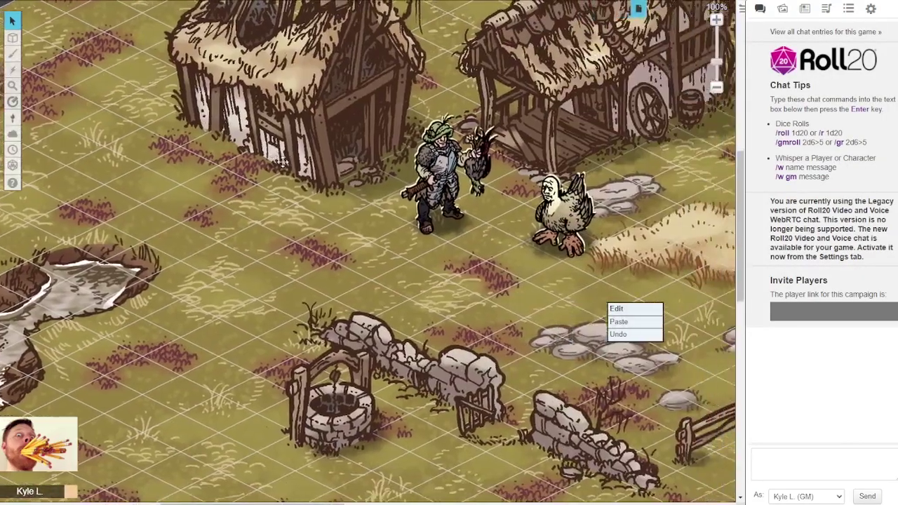
pyautogui.hscroll(5, 283, 161)
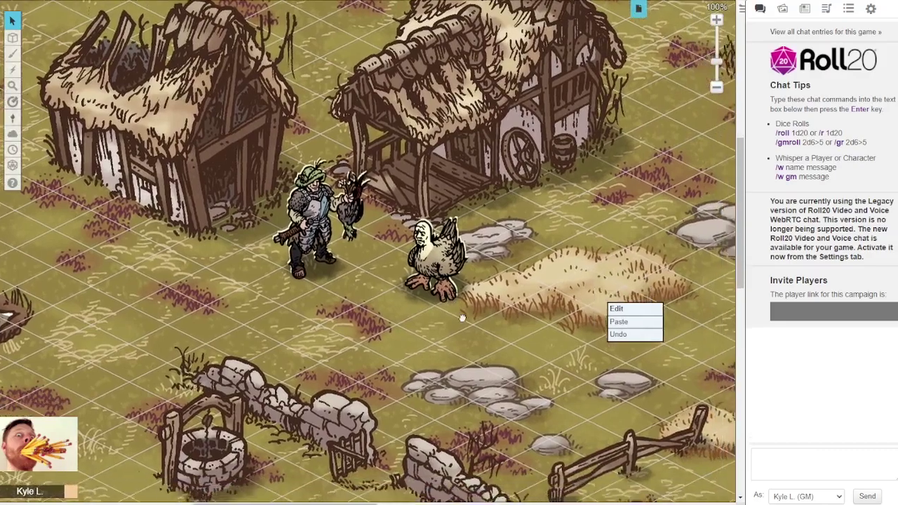
pyautogui.scroll(-2, 463, 313)
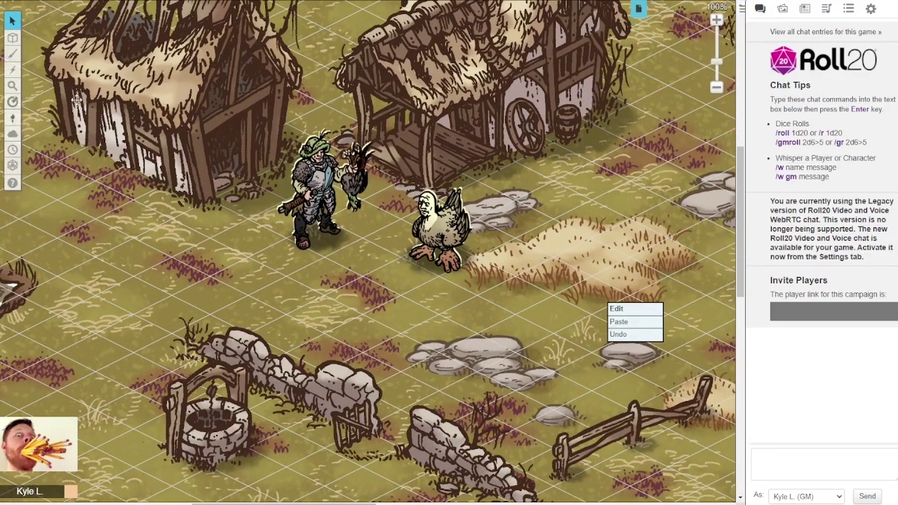
pyautogui.moveTo(11, 104)
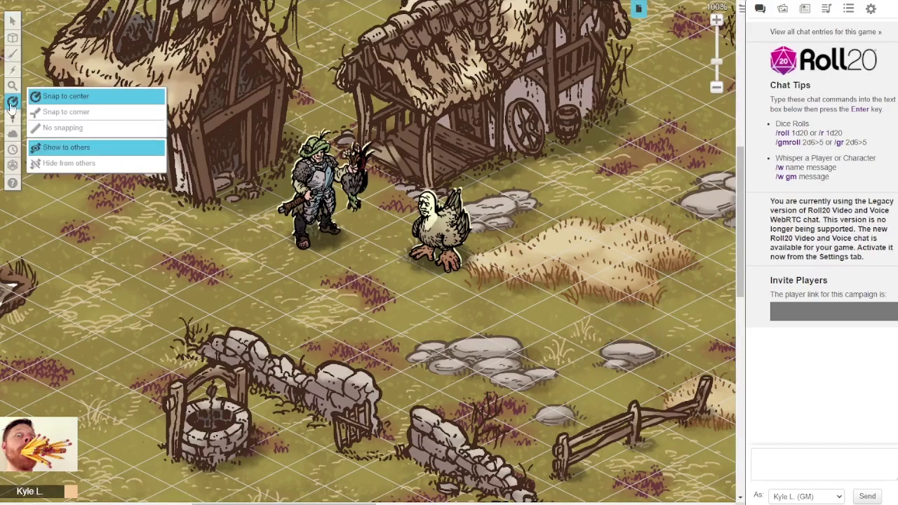
# Step: Open the Start page's settings and scroll to the grid options
pyautogui.click(638, 10)
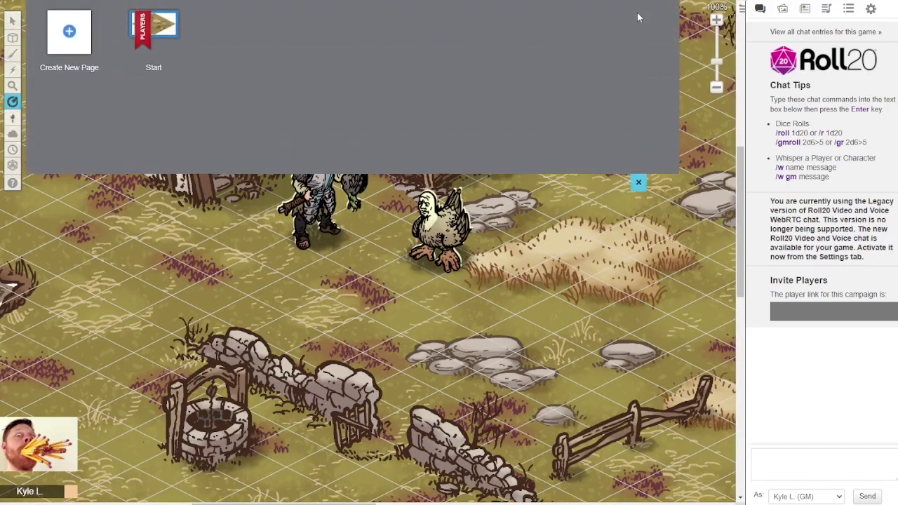
pyautogui.moveTo(183, 32)
pyautogui.click(186, 52)
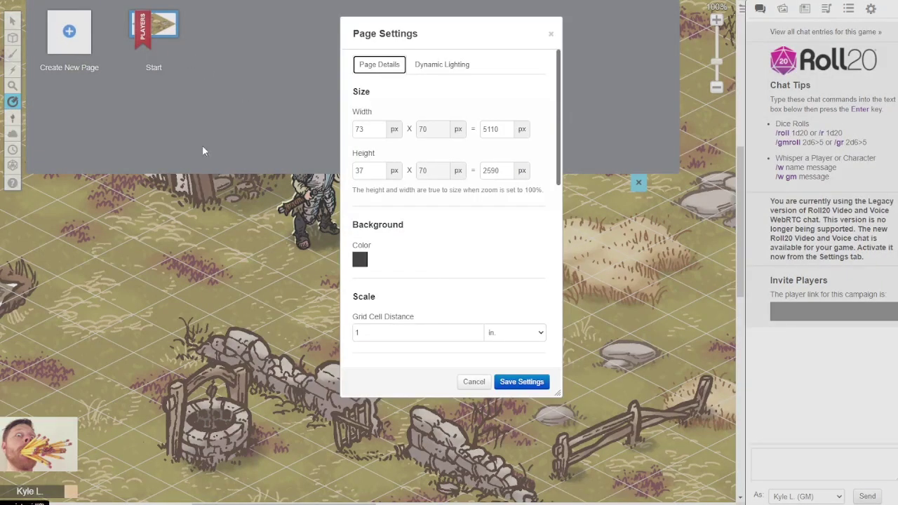
pyautogui.scroll(-3, 443, 299)
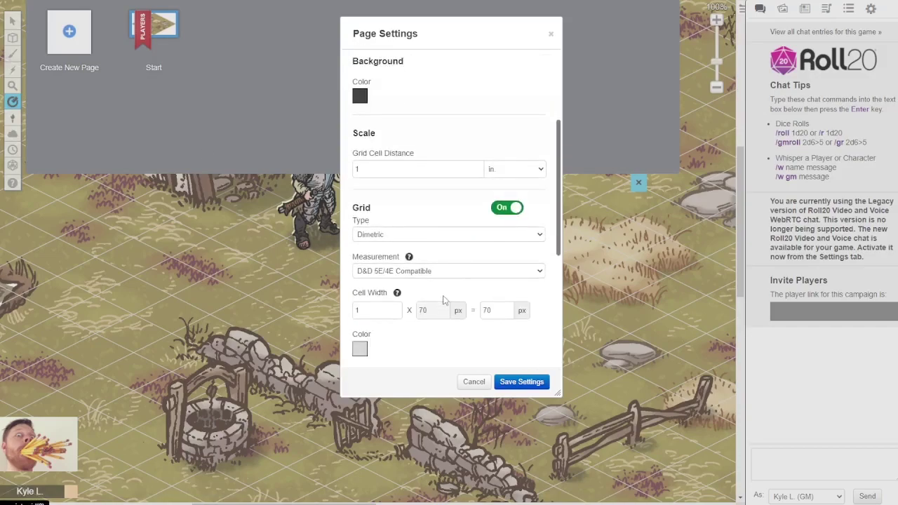
pyautogui.scroll(-3, 443, 299)
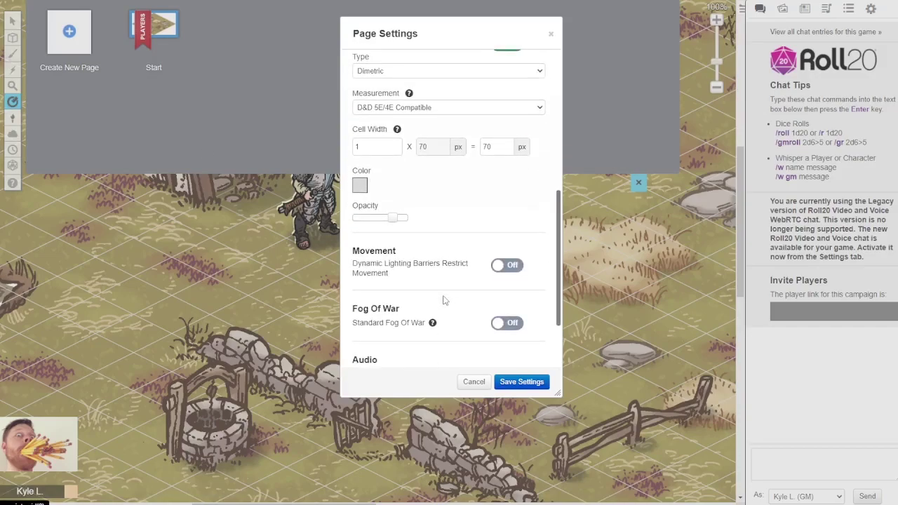
pyautogui.scroll(-1, 443, 300)
pyautogui.scroll(5, 443, 301)
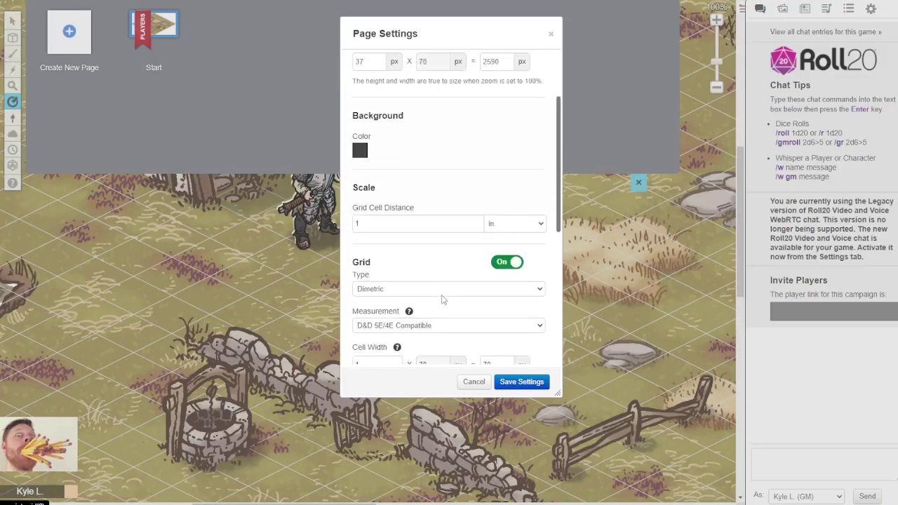
# Step: Try grid cell distance values of 5 feet and then 3
pyautogui.moveTo(480, 223); pyautogui.dragTo(336, 228)
pyautogui.click(513, 224)
pyautogui.click(518, 241)
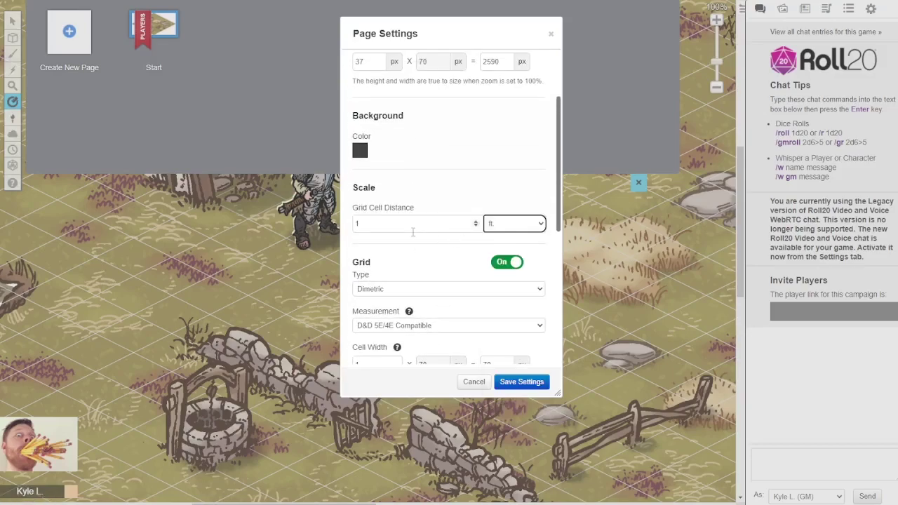
pyautogui.doubleClick(413, 230)
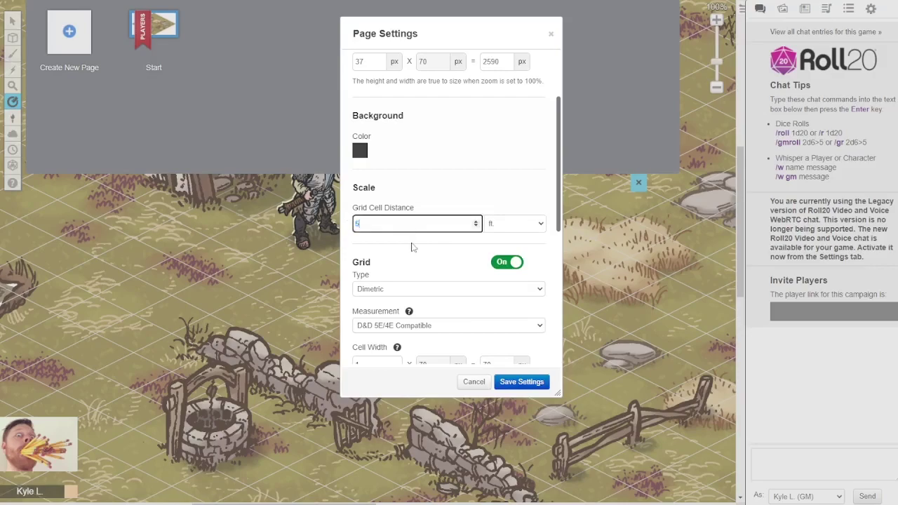
pyautogui.write('5')
pyautogui.click(416, 278)
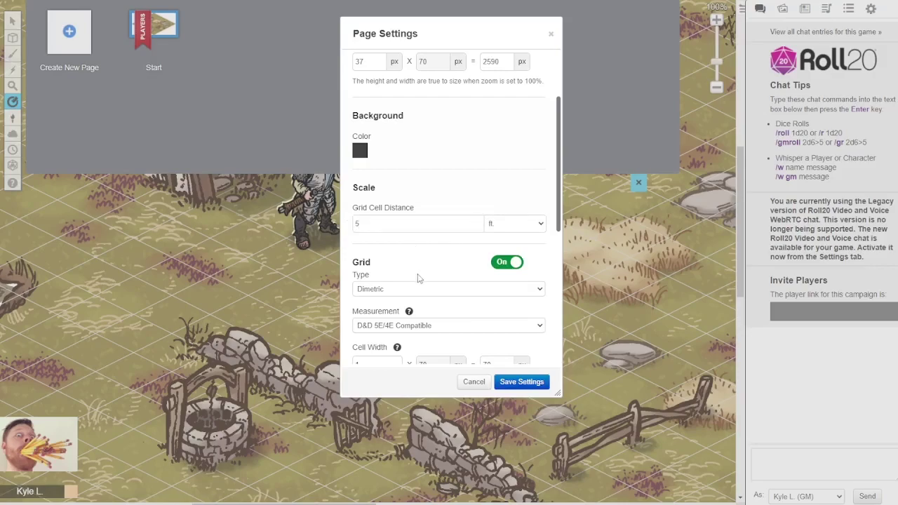
pyautogui.click(426, 225)
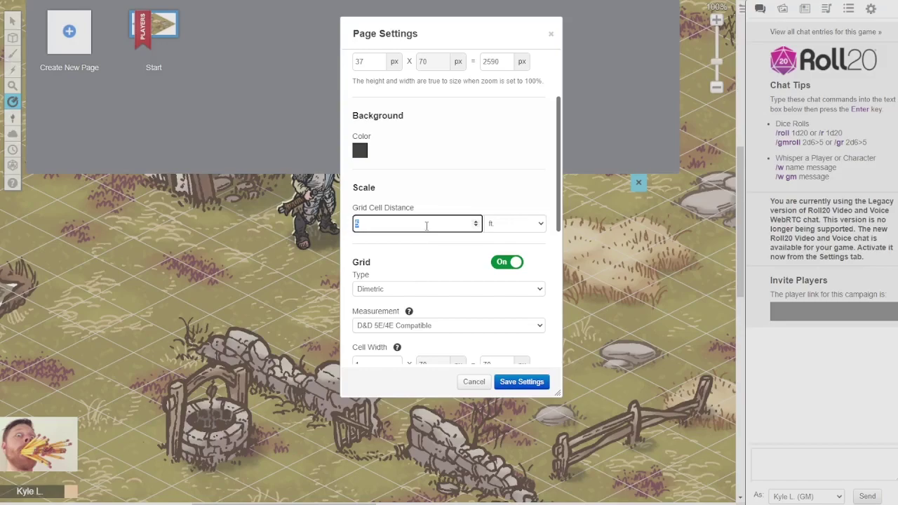
pyautogui.write('3')
pyautogui.click(520, 226)
pyautogui.click(520, 237)
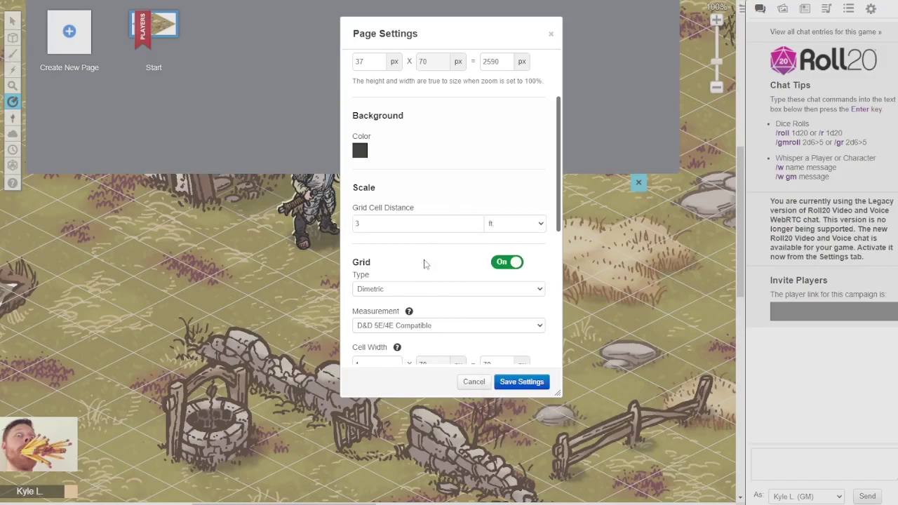
# Step: Set the grid cell distance to 1 inch and save the page settings
pyautogui.doubleClick(397, 225)
pyautogui.write('1')
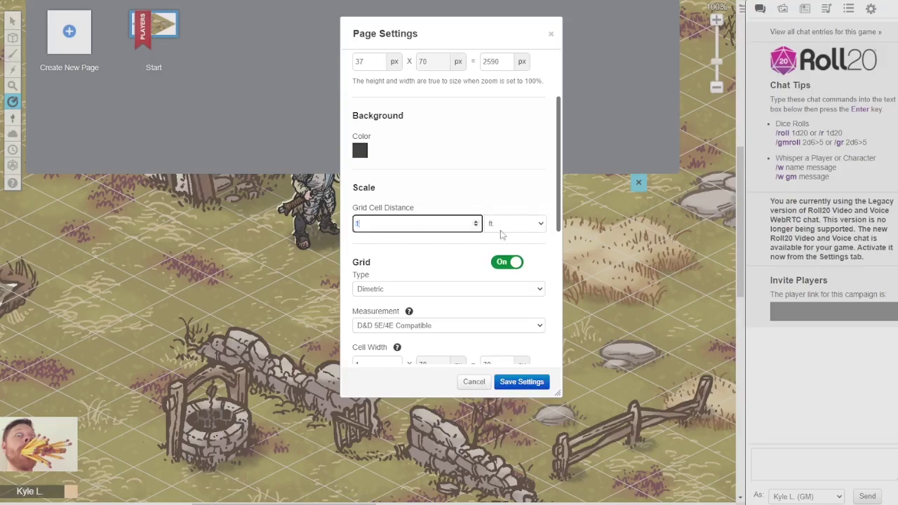
pyautogui.click(509, 225)
pyautogui.click(502, 311)
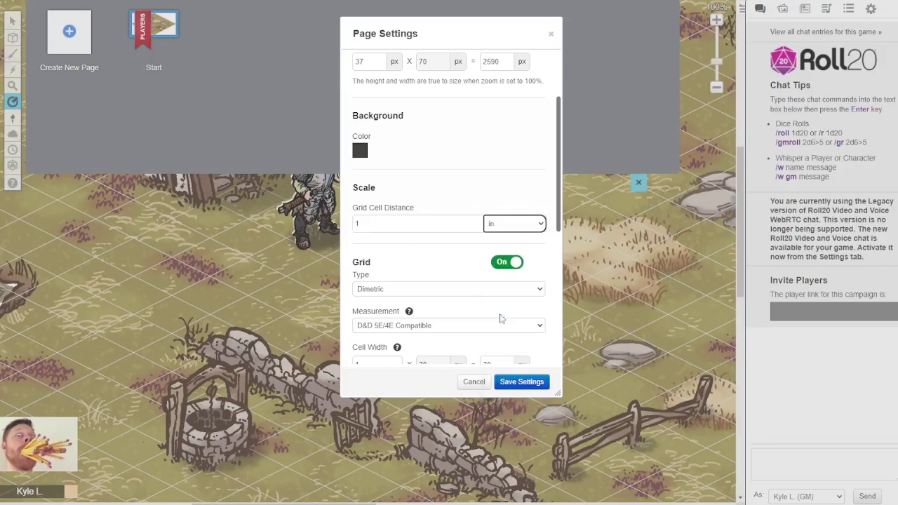
pyautogui.click(523, 384)
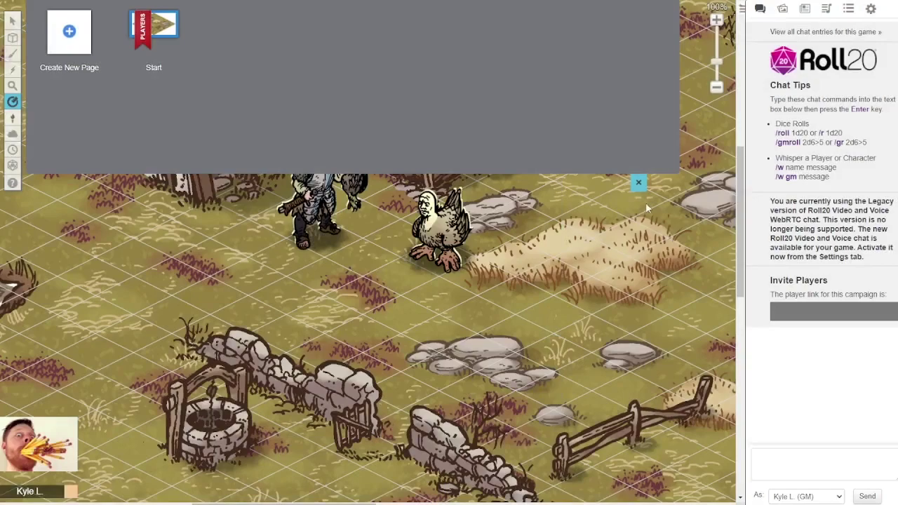
# Step: Measure from the chicken to the well with the Ruler and no snapping, about 8.1 inches
pyautogui.click(639, 184)
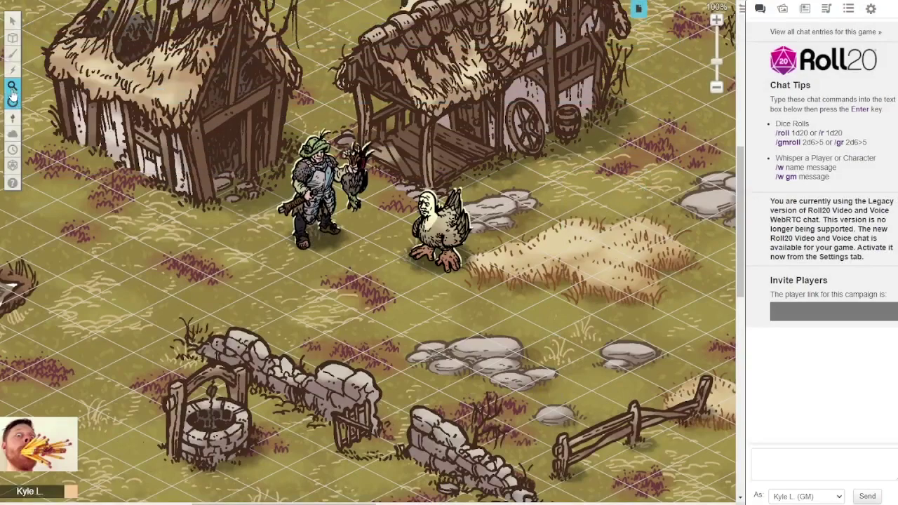
pyautogui.click(12, 100)
pyautogui.moveTo(441, 265); pyautogui.dragTo(410, 312)
pyautogui.moveTo(13, 101)
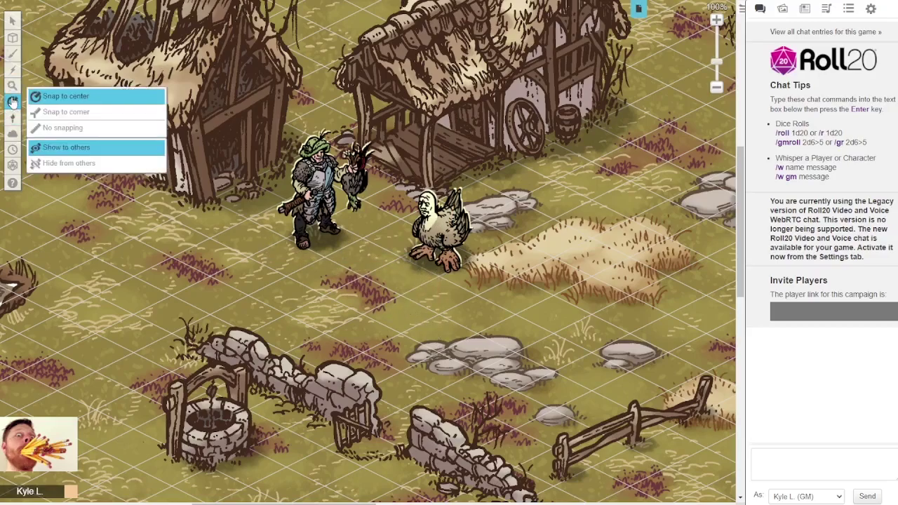
pyautogui.click(63, 127)
pyautogui.moveTo(437, 254); pyautogui.dragTo(520, 241)
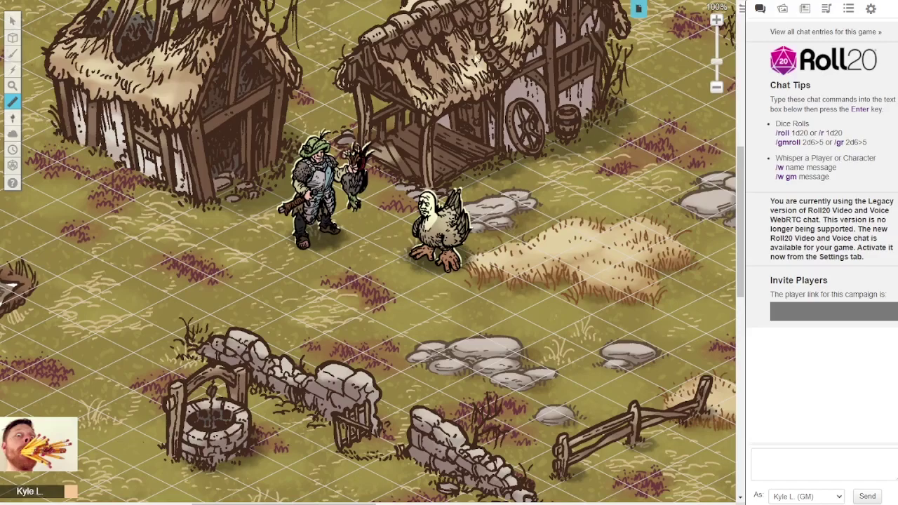
# Step: Reopen the Start page's settings from the page list
pyautogui.click(639, 8)
pyautogui.moveTo(172, 28)
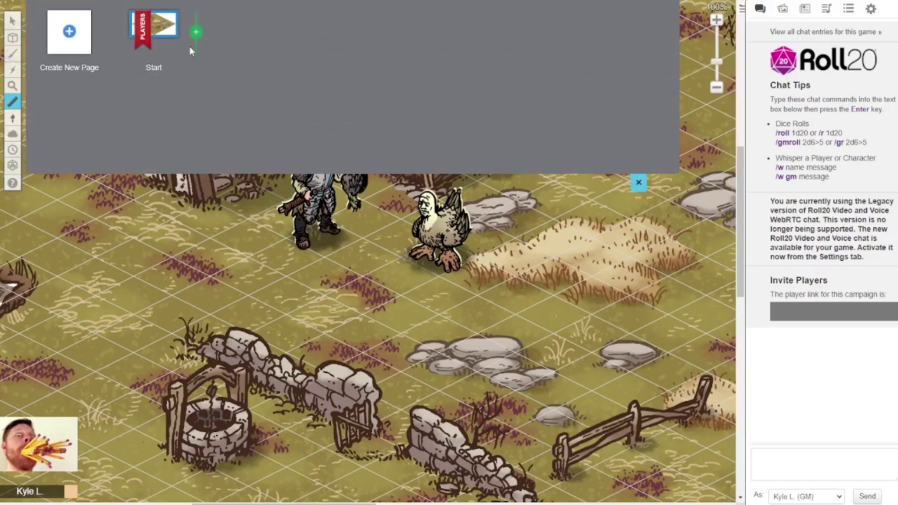
pyautogui.click(187, 51)
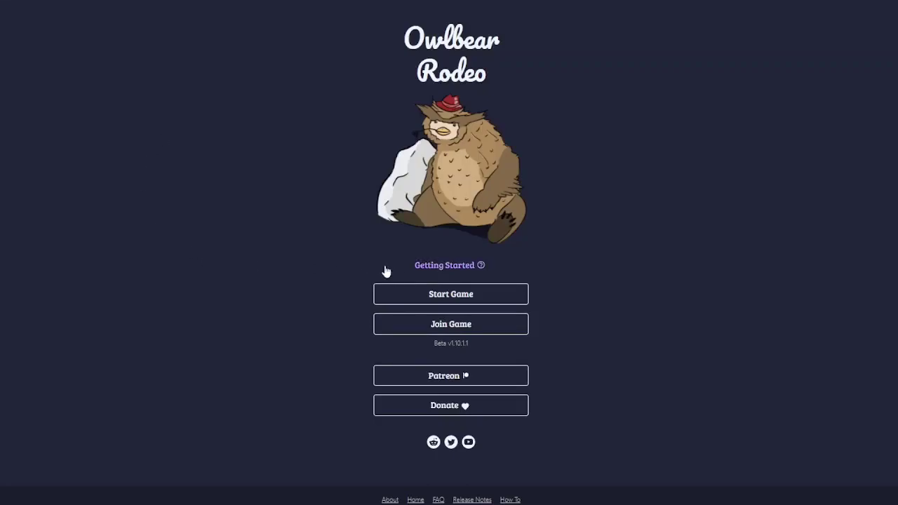
# Step: Start a new Owlbear Rodeo game protected by a game password
pyautogui.click(423, 295)
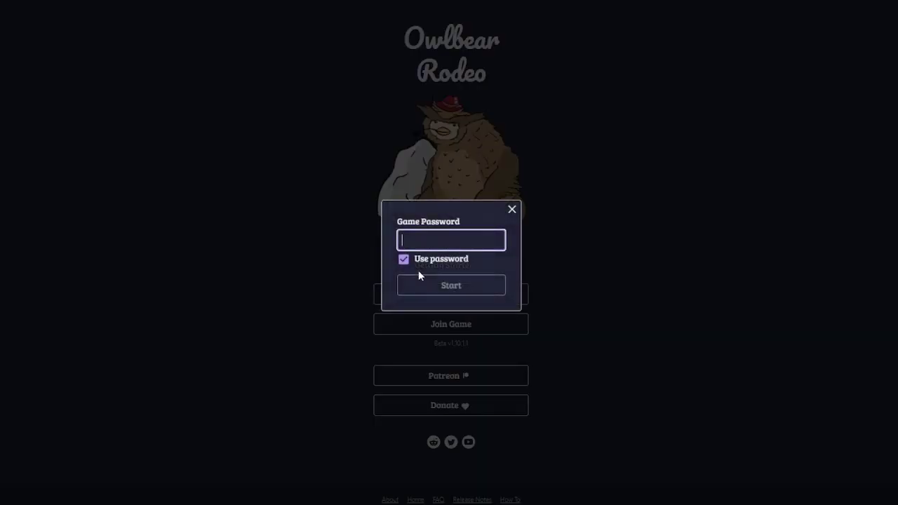
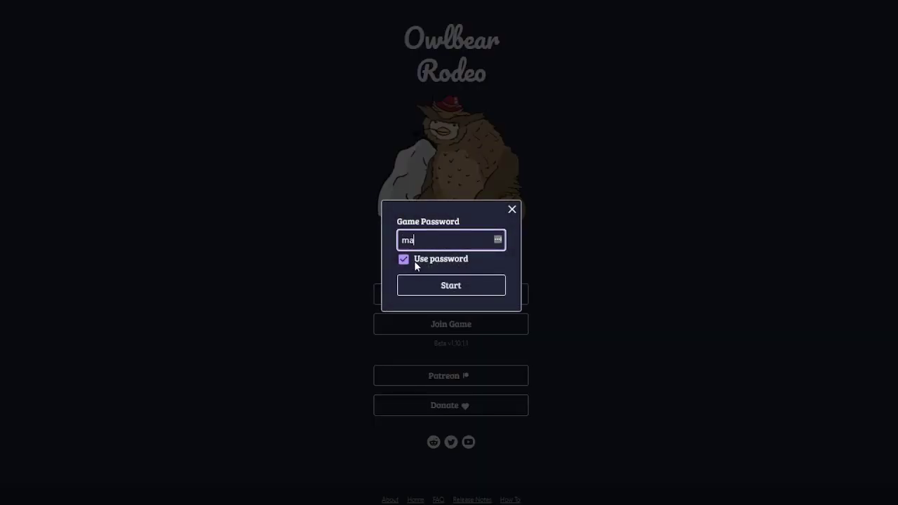
pyautogui.press('Return')
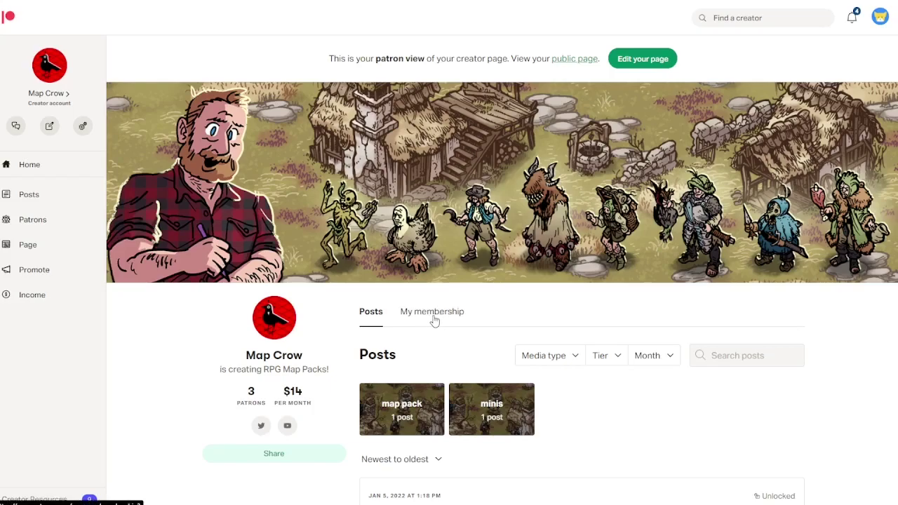
# Step: Expand the Sinking Moorland Village post and follow its download link to the $10 store page
pyautogui.scroll(-5, 433, 316)
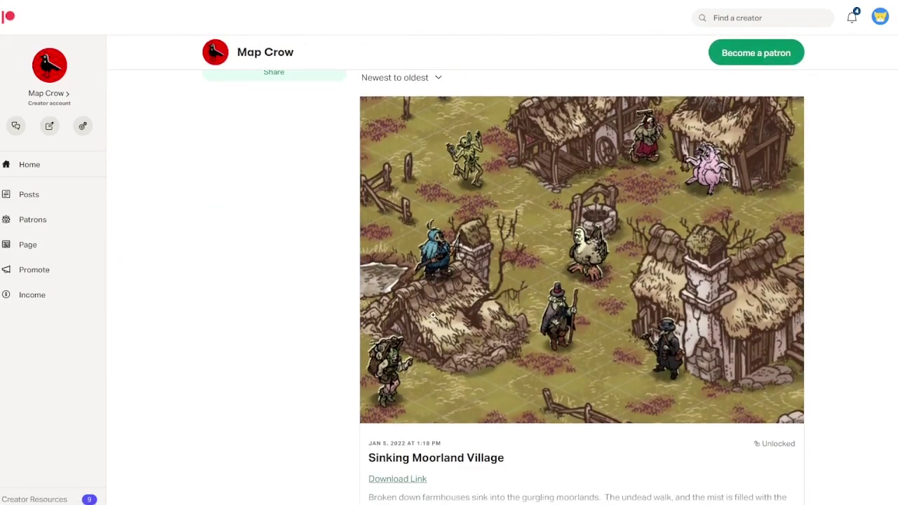
pyautogui.scroll(-4, 433, 316)
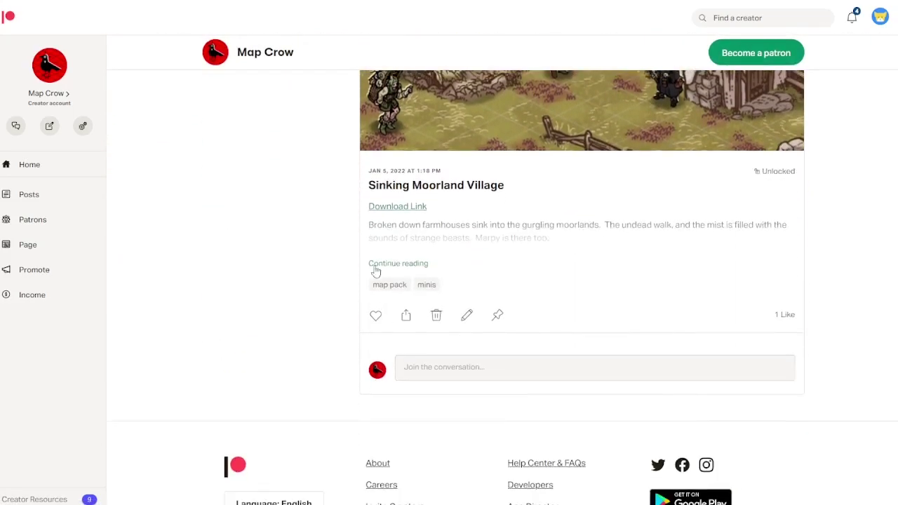
pyautogui.click(380, 264)
pyautogui.scroll(1, 508, 253)
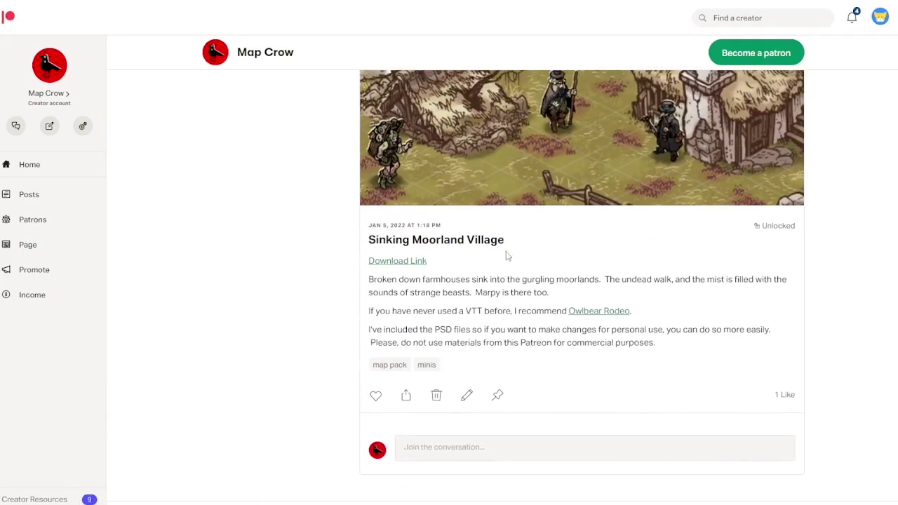
pyautogui.click(422, 263)
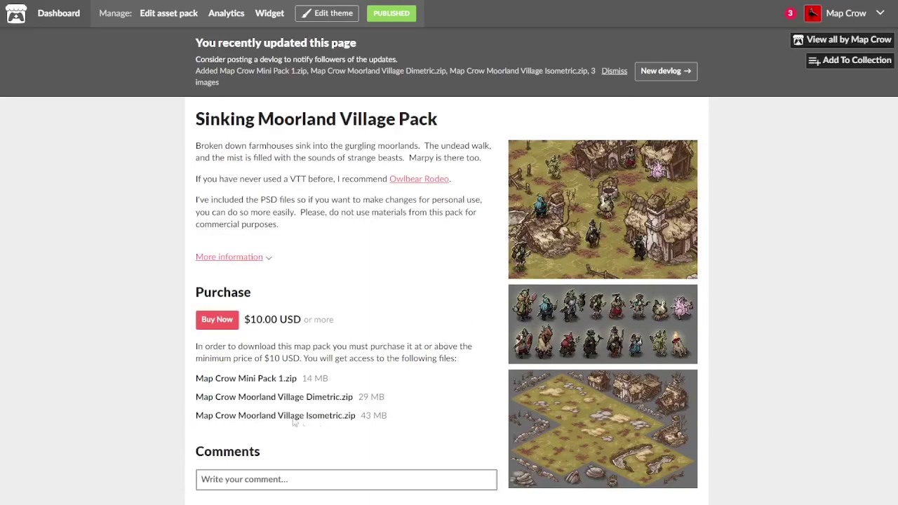
pyautogui.click(591, 243)
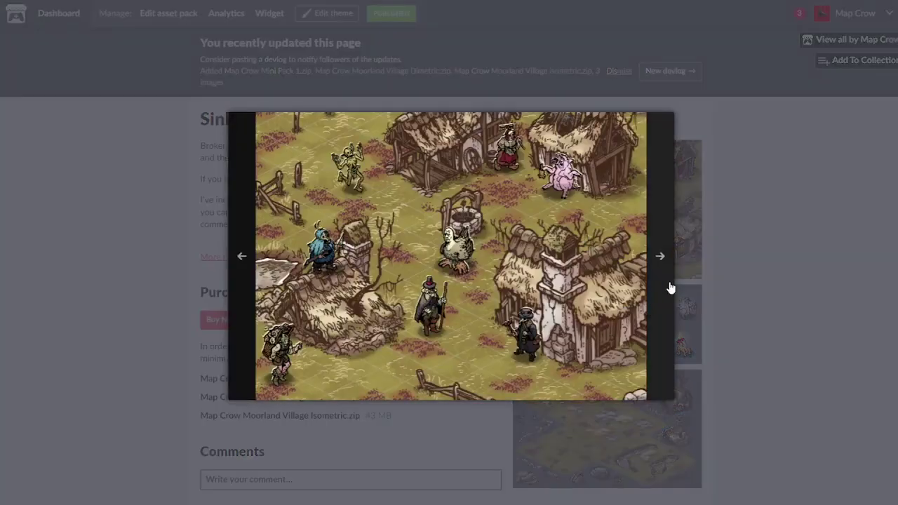
pyautogui.click(662, 259)
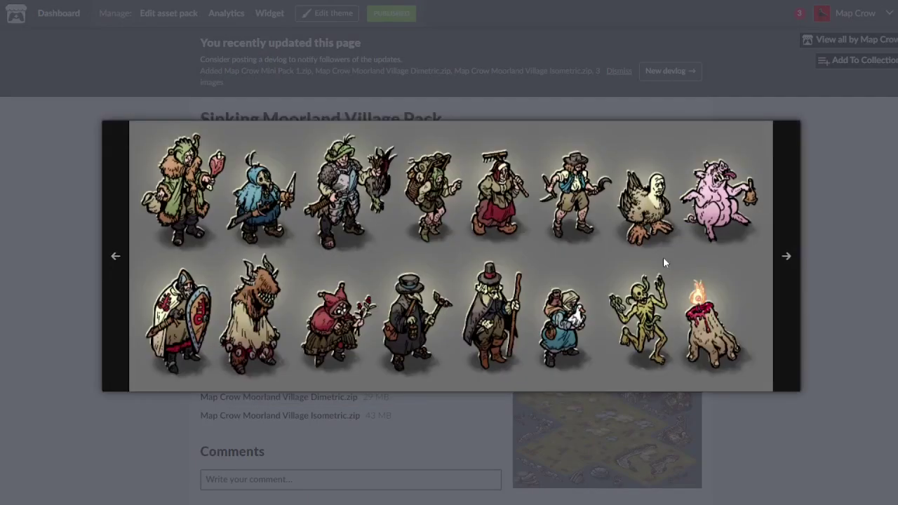
pyautogui.click(785, 262)
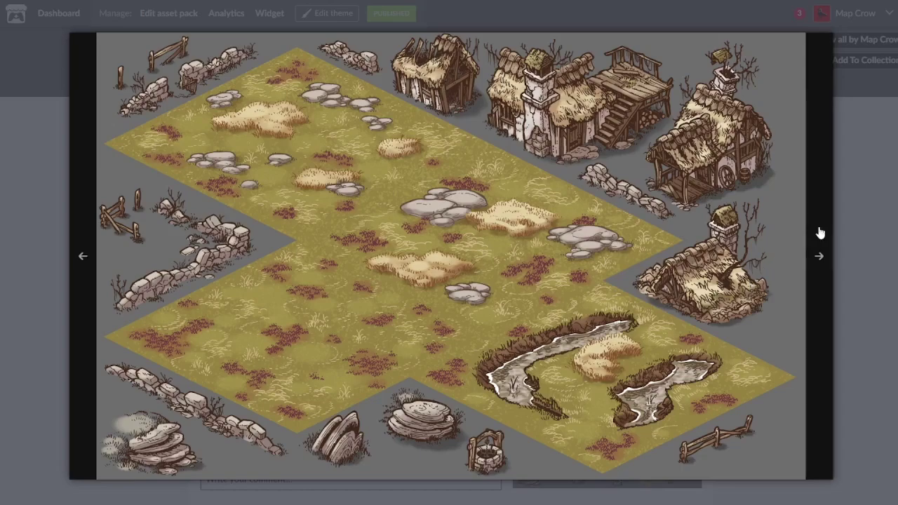
pyautogui.click(851, 213)
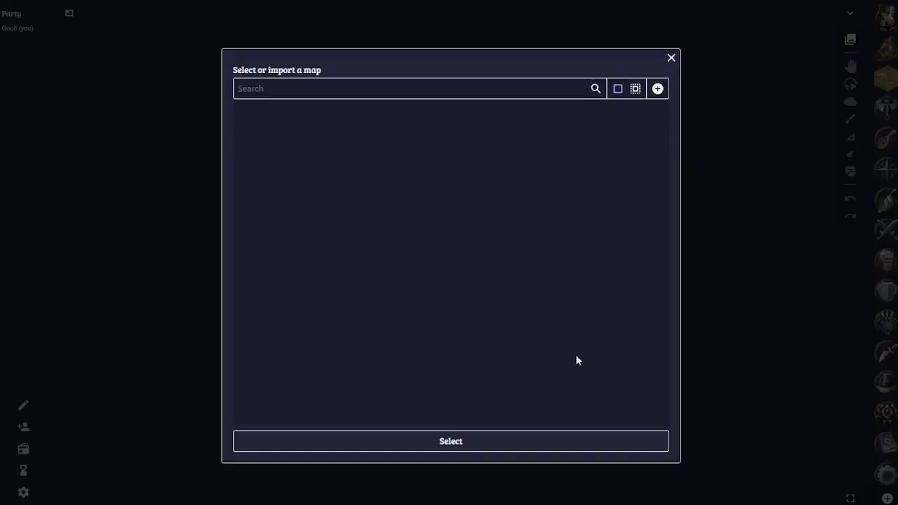
# Step: Import the Dimetric Grid file and load it as the 36x36 game map
pyautogui.click(672, 58)
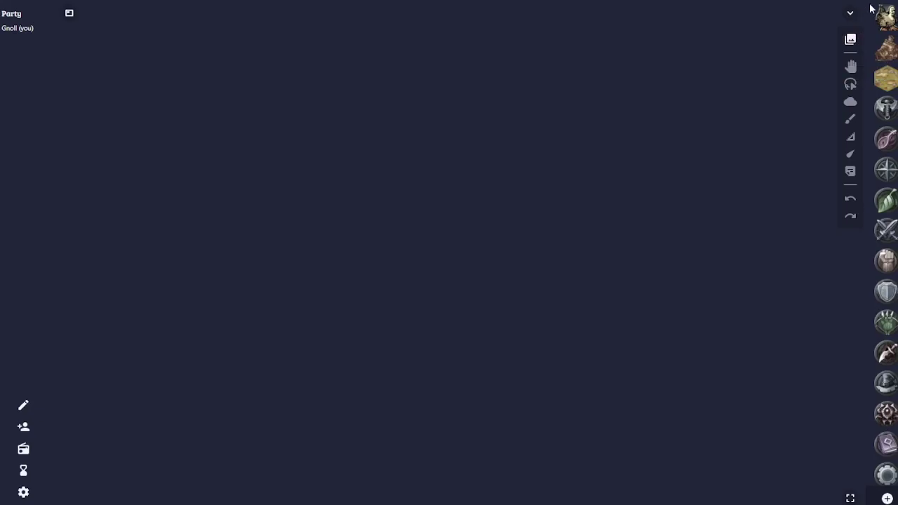
pyautogui.click(850, 41)
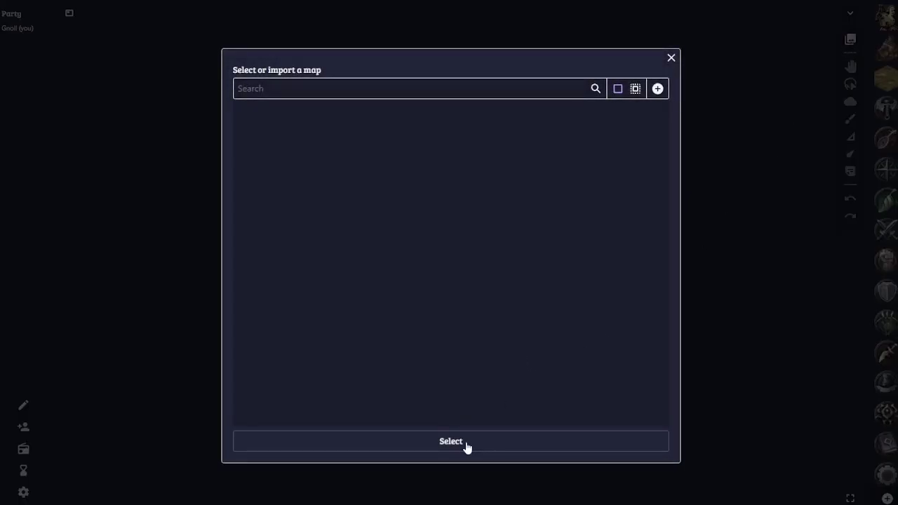
pyautogui.moveTo(247, 430); pyautogui.dragTo(404, 237)
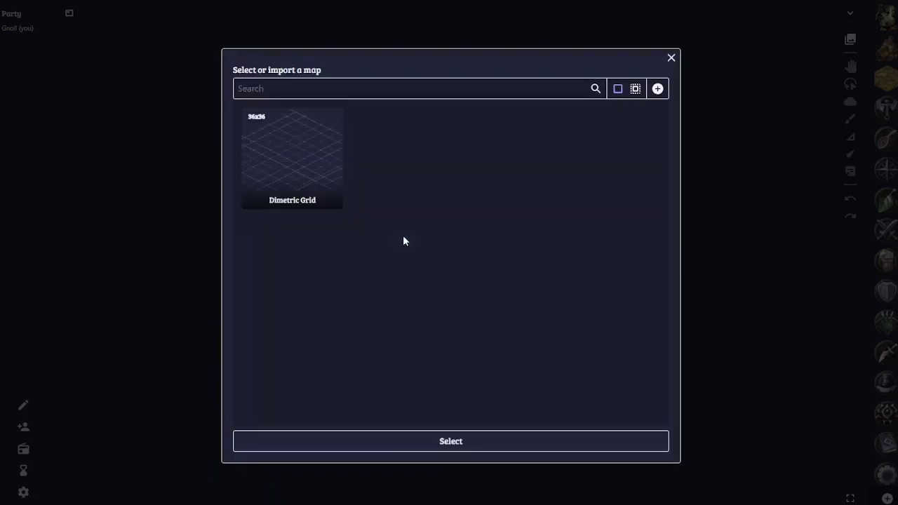
pyautogui.click(290, 171)
pyautogui.click(429, 442)
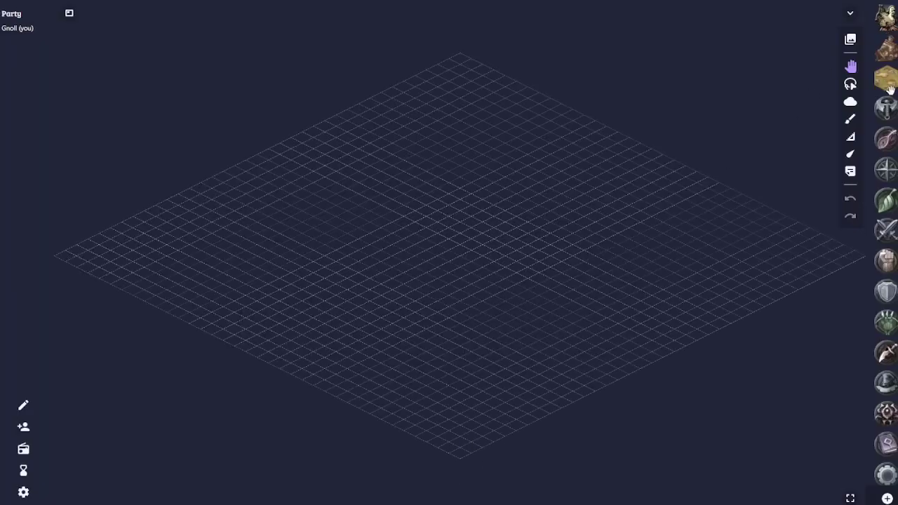
# Step: Drop the moorland grass tile onto the grid, enlarge it, and align it upper-left
pyautogui.moveTo(893, 83); pyautogui.dragTo(282, 250)
pyautogui.click(277, 246)
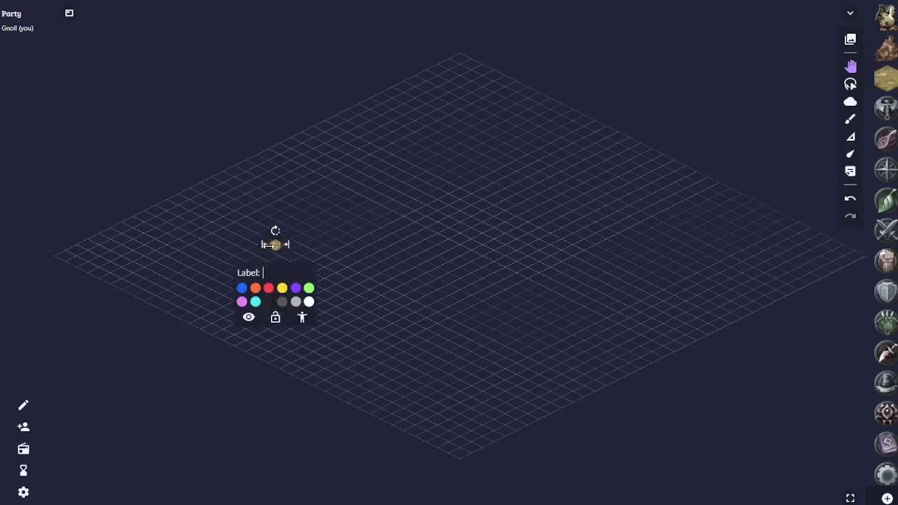
pyautogui.moveTo(265, 244); pyautogui.dragTo(141, 252)
pyautogui.moveTo(233, 251); pyautogui.dragTo(362, 337)
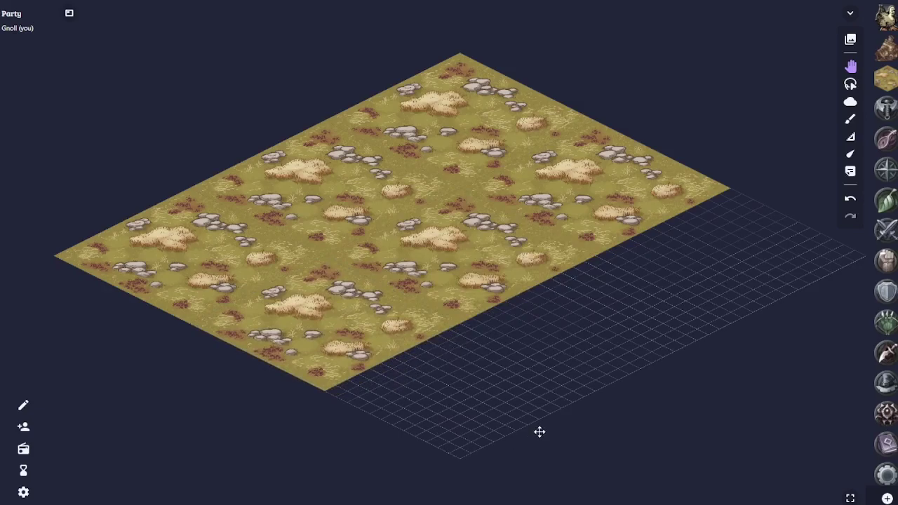
# Step: Add the thatched cottage and place a chicken mini right beside it
pyautogui.click(879, 18)
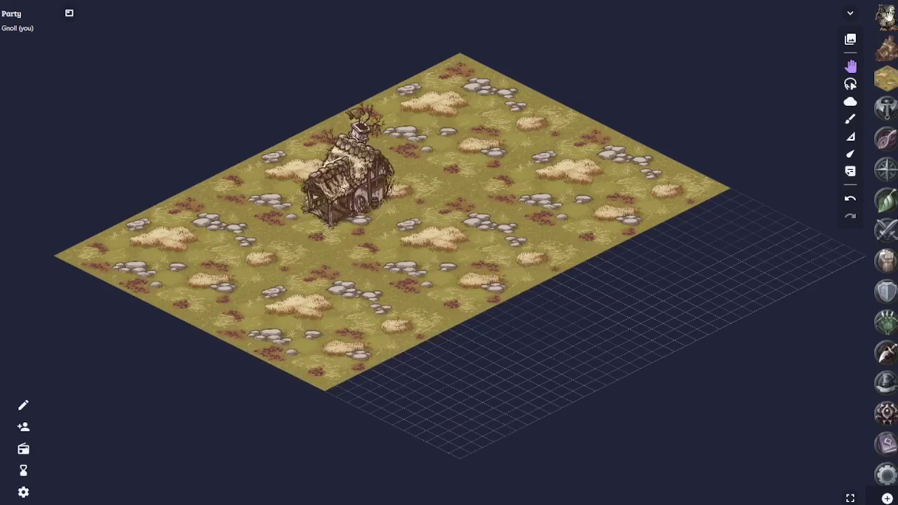
pyautogui.moveTo(889, 16); pyautogui.dragTo(281, 228)
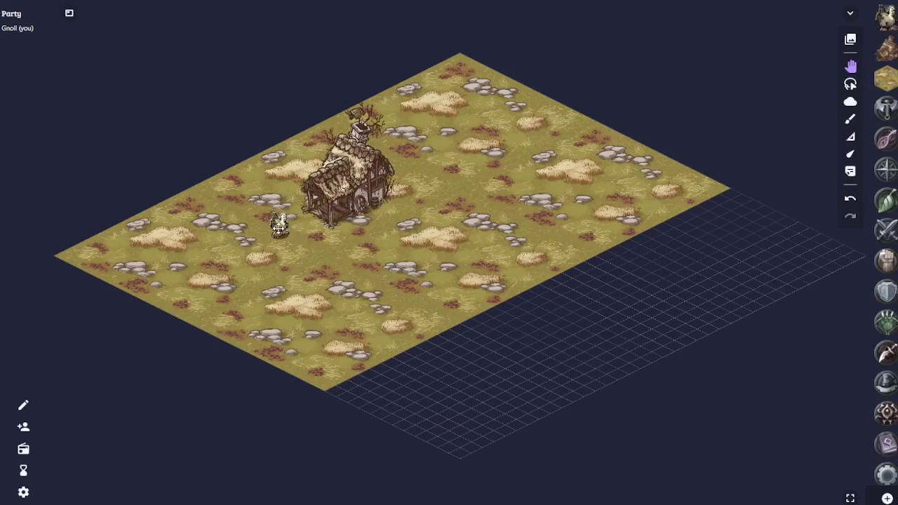
pyautogui.scroll(2, 279, 224)
pyautogui.scroll(2, 295, 219)
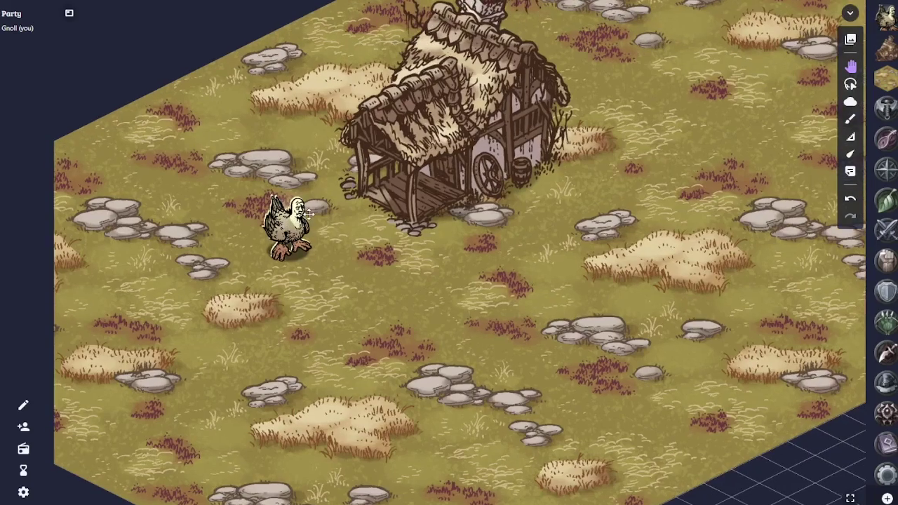
pyautogui.moveTo(291, 214); pyautogui.dragTo(337, 223)
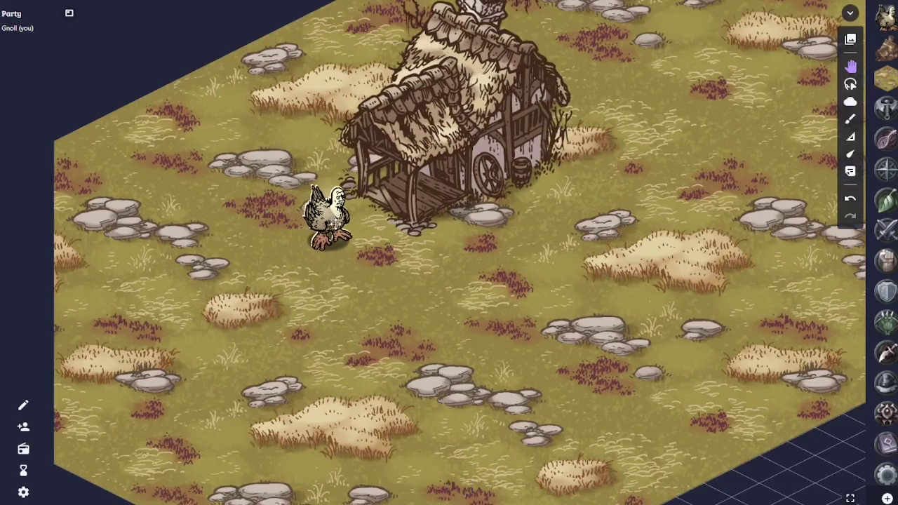
# Step: Nudge the cottage up-right and measure the 15ft distance between the two chickens
pyautogui.click(453, 161)
pyautogui.moveTo(453, 160); pyautogui.dragTo(460, 147)
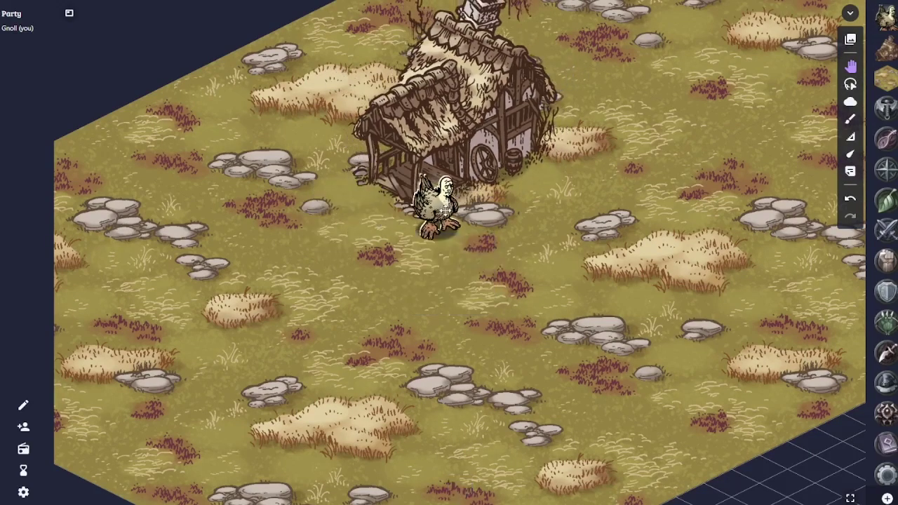
pyautogui.press('m')
pyautogui.moveTo(316, 386); pyautogui.dragTo(470, 260)
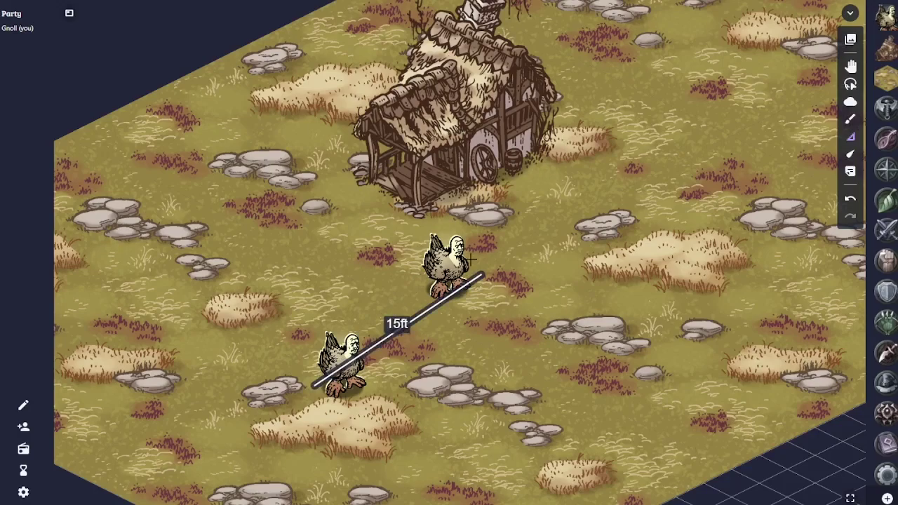
# Step: Re-measure the chickens, return to the Move tool, and shift a stacked chicken beside the cottage
pyautogui.moveTo(470, 258); pyautogui.dragTo(375, 381)
pyautogui.press('w')
pyautogui.click(448, 270)
pyautogui.moveTo(332, 357); pyautogui.dragTo(368, 295)
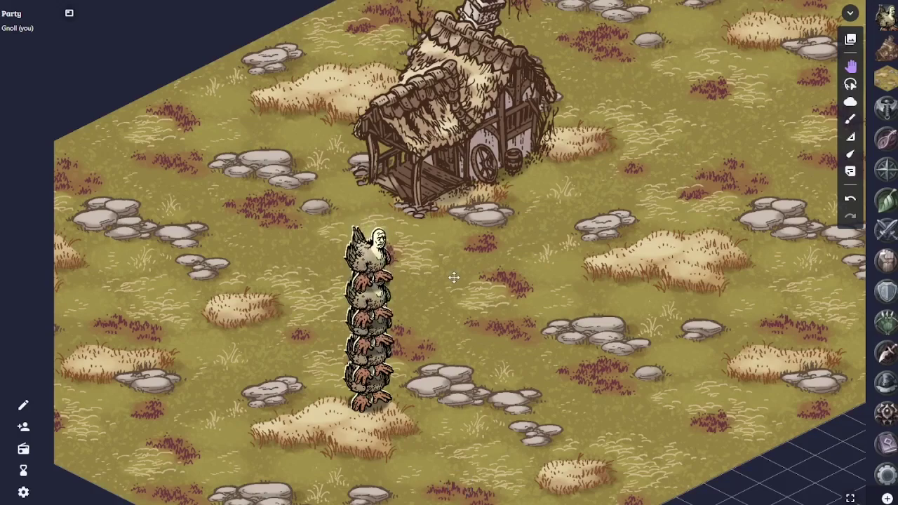
pyautogui.moveTo(380, 278); pyautogui.dragTo(449, 179)
# Step: Trash the three duplicate chickens and perch the last one on the cottage roof
pyautogui.moveTo(380, 295); pyautogui.dragTo(458, 480)
pyautogui.moveTo(381, 327); pyautogui.dragTo(460, 480)
pyautogui.moveTo(379, 363); pyautogui.dragTo(457, 479)
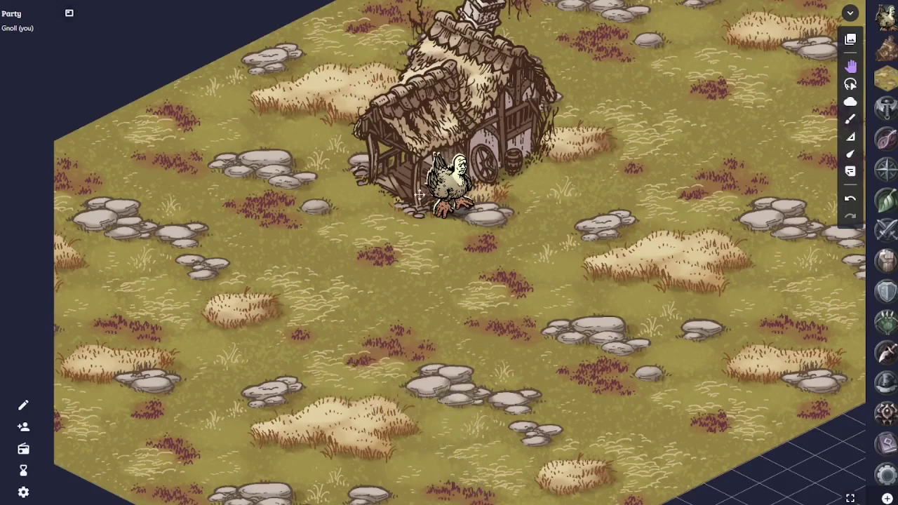
pyautogui.moveTo(412, 181); pyautogui.dragTo(421, 61)
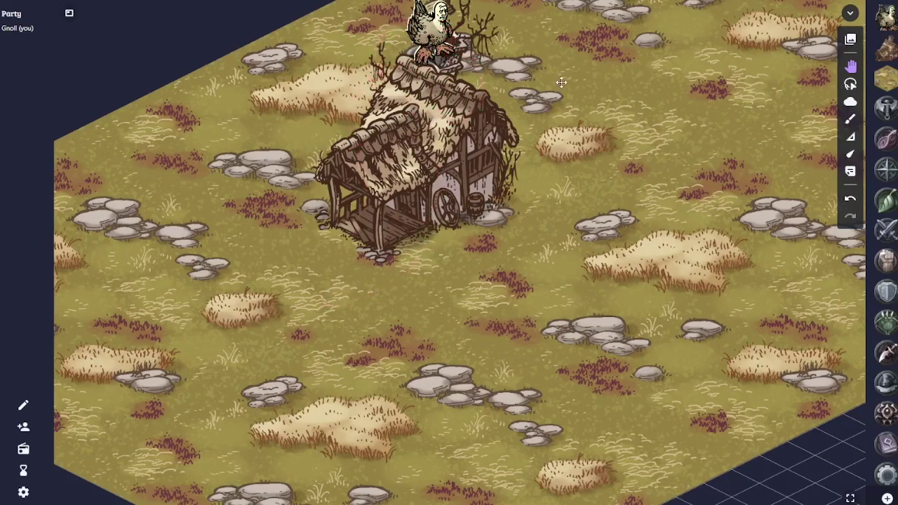
# Step: Undo the accidental ground tile move and shift the tile down slightly
pyautogui.moveTo(561, 82); pyautogui.dragTo(544, 189)
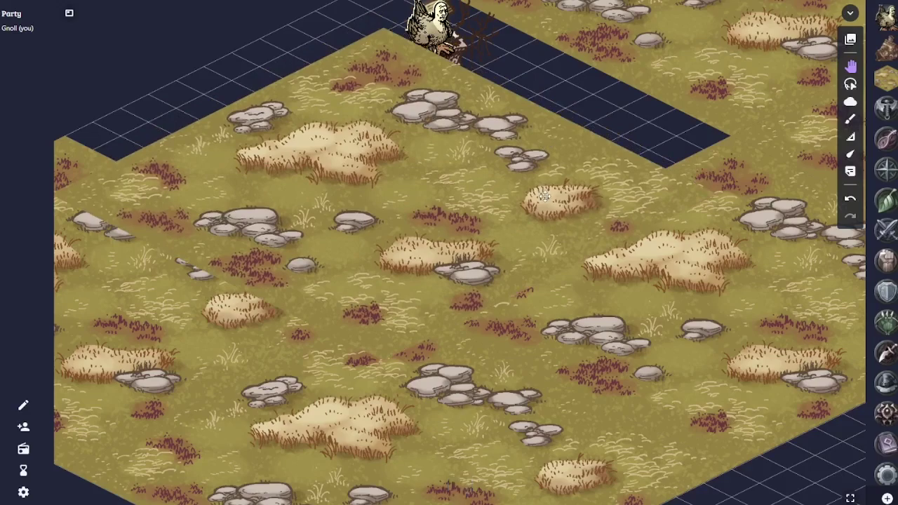
pyautogui.hotkey('ctrl', 'z')
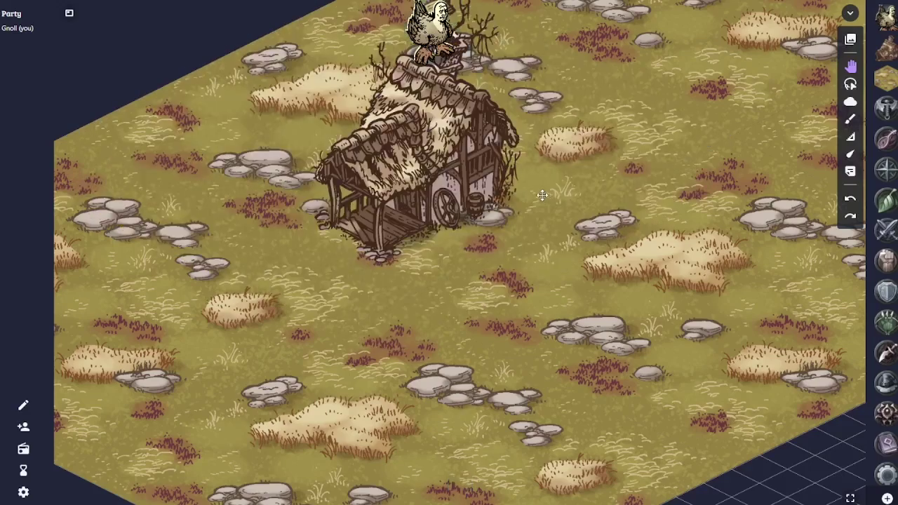
pyautogui.click(618, 128)
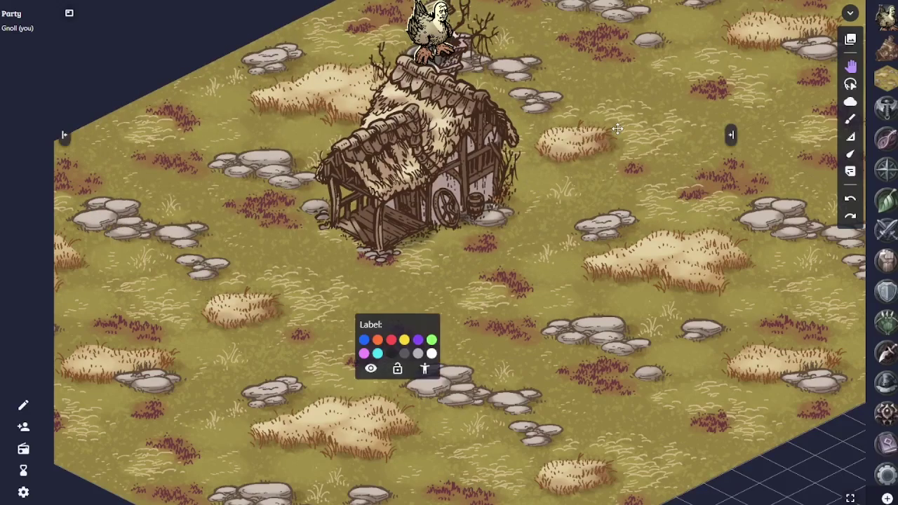
pyautogui.moveTo(595, 167); pyautogui.dragTo(598, 234)
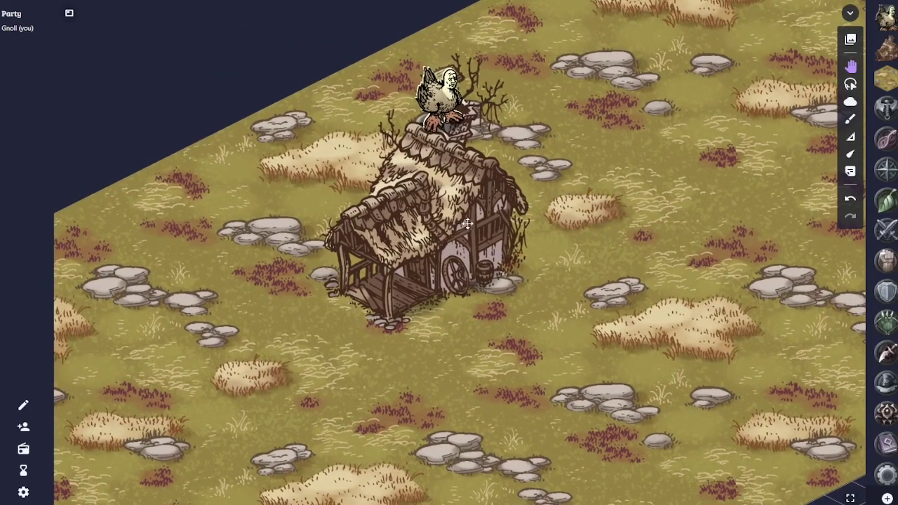
# Step: Reposition and lock the cottage, then move the chicken to the roof's front edge
pyautogui.moveTo(467, 223)
pyautogui.mouseDown()
pyautogui.moveTo(480, 216)
pyautogui.moveTo(477, 228)
pyautogui.mouseUp()
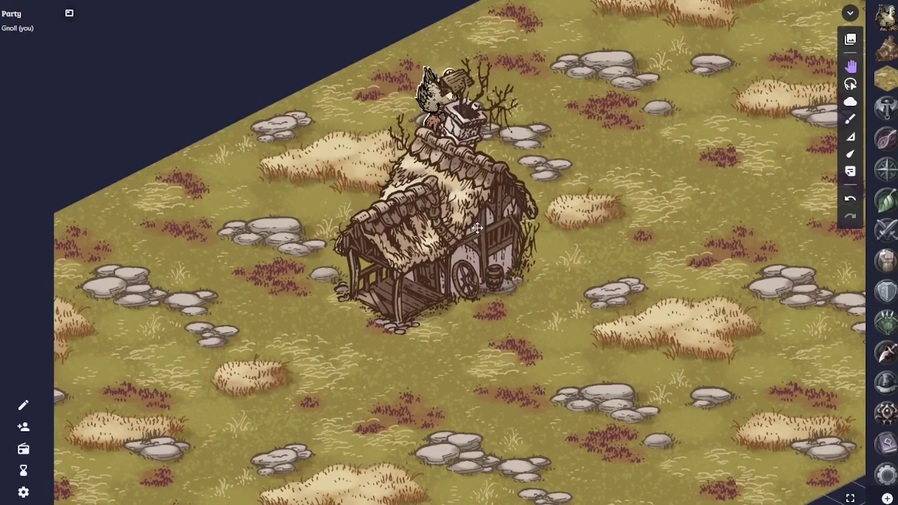
pyautogui.click(475, 214)
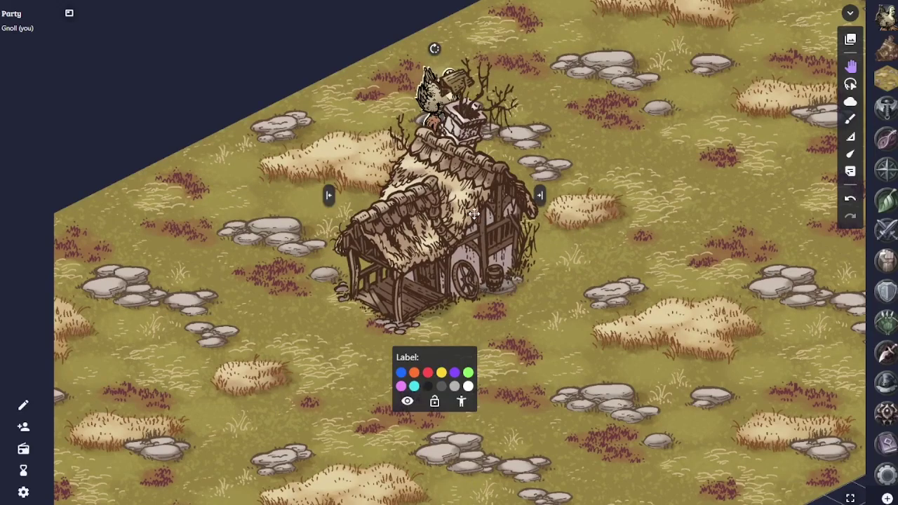
pyautogui.click(434, 402)
pyautogui.moveTo(443, 93); pyautogui.dragTo(373, 174)
# Step: Move the chicken off the roof down to the cottage's front door
pyautogui.moveTo(473, 158)
pyautogui.mouseDown()
pyautogui.moveTo(419, 187)
pyautogui.moveTo(482, 168)
pyautogui.mouseUp()
pyautogui.click(461, 179)
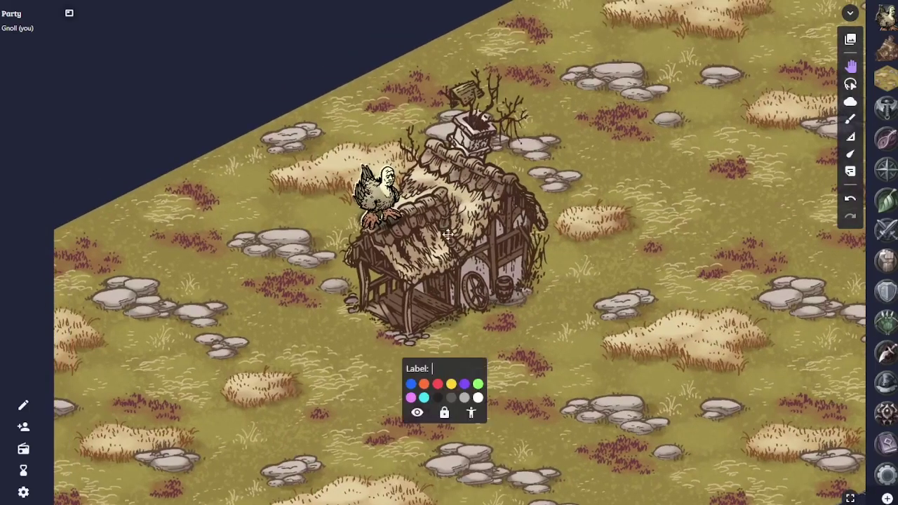
pyautogui.click(380, 191)
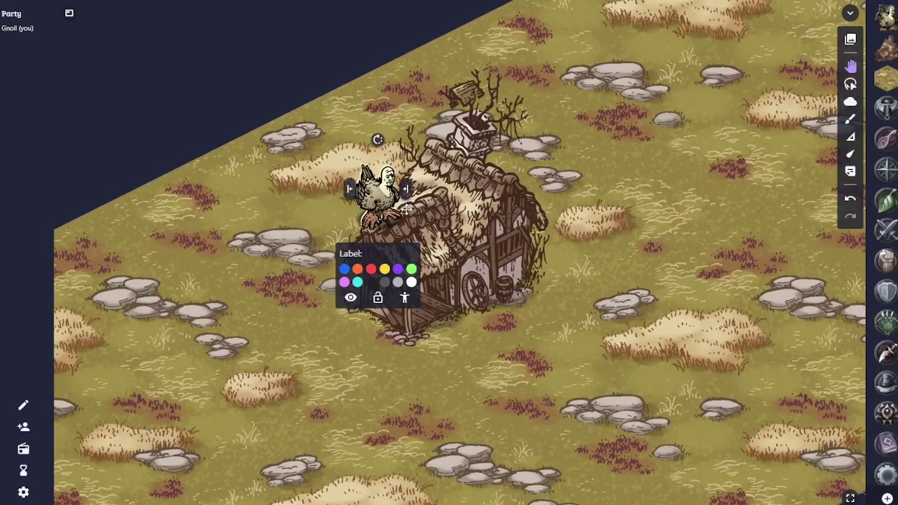
pyautogui.moveTo(380, 210); pyautogui.dragTo(483, 323)
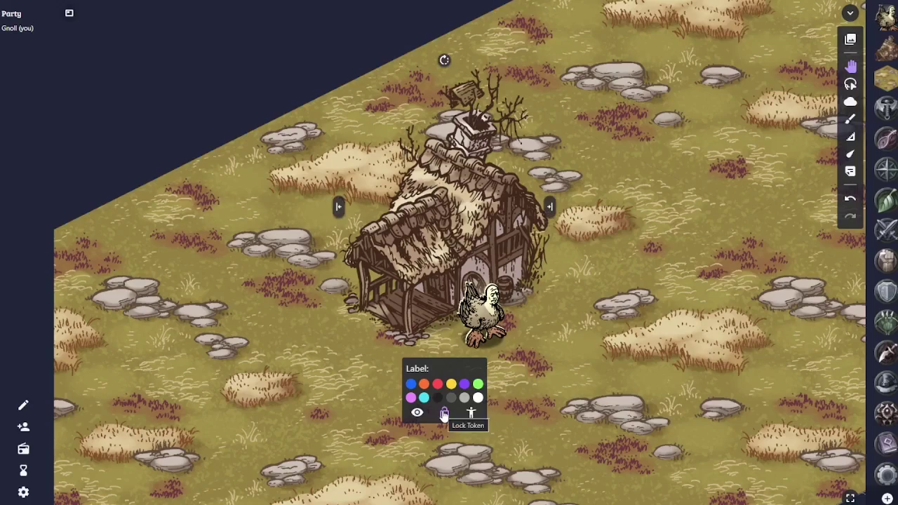
pyautogui.moveTo(429, 211); pyautogui.dragTo(417, 212)
pyautogui.moveTo(484, 320)
pyautogui.mouseDown()
pyautogui.moveTo(478, 315)
pyautogui.moveTo(475, 328)
pyautogui.mouseUp()
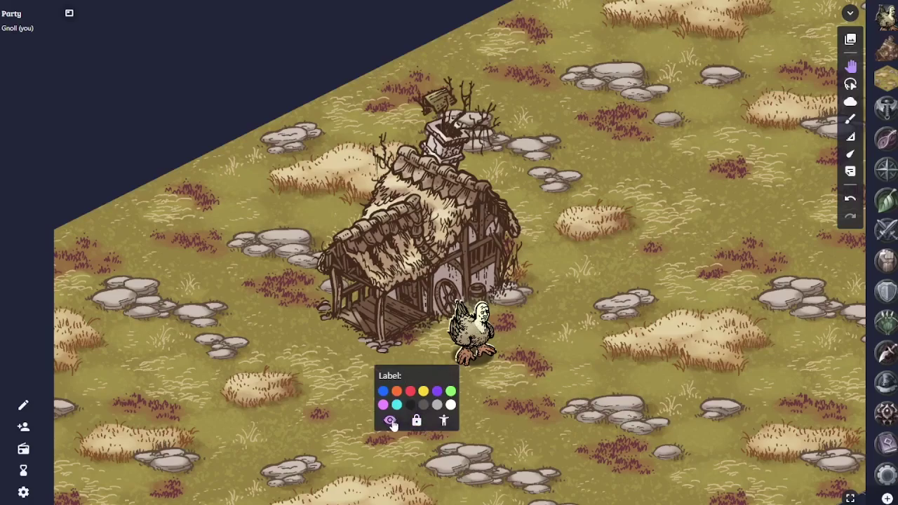
# Step: Toggle the cottage's visibility off and on twice, leaving it visible
pyautogui.click(390, 421)
pyautogui.click(390, 420)
pyautogui.click(390, 420)
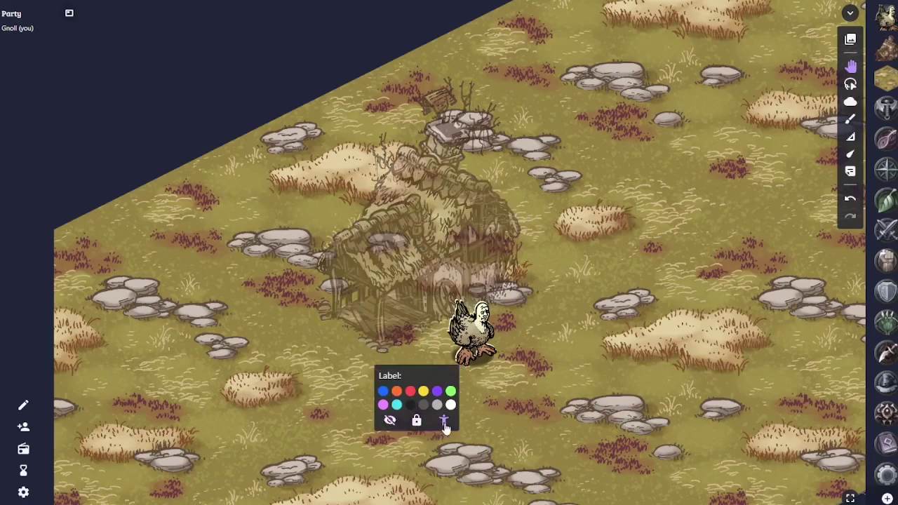
pyautogui.click(390, 420)
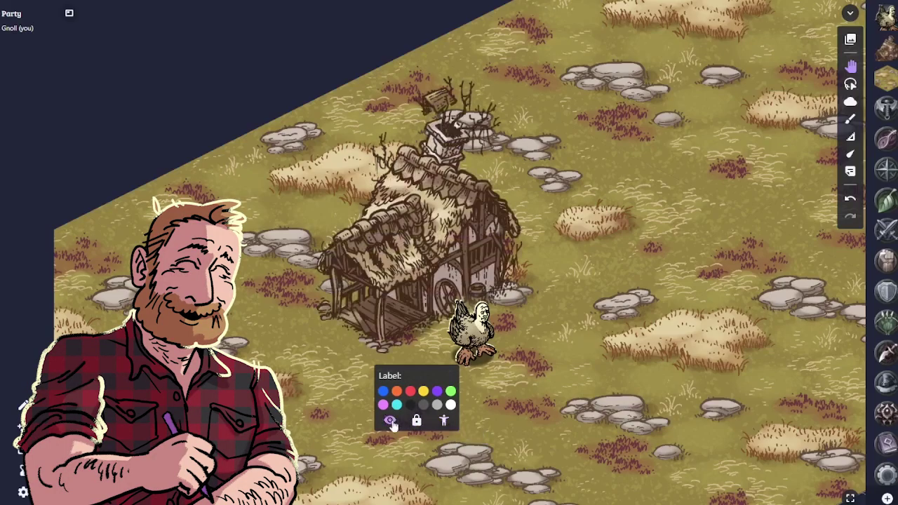
# Step: Cycle the chicken's token type through Prop, Mount and Attachment back to Character
pyautogui.click(445, 424)
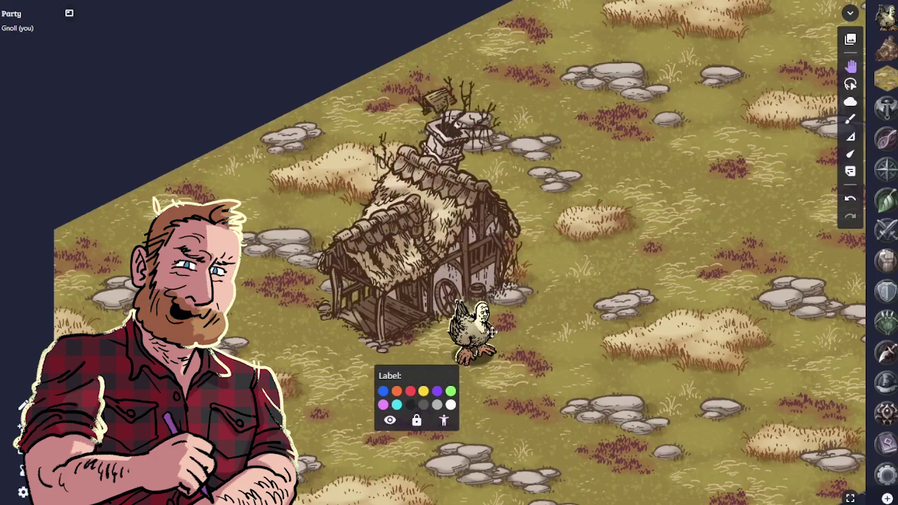
pyautogui.click(502, 445)
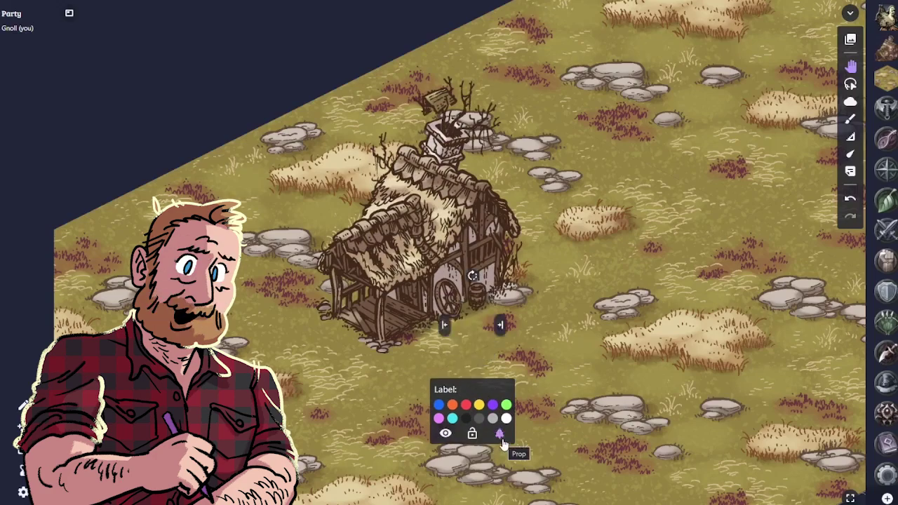
pyautogui.click(503, 444)
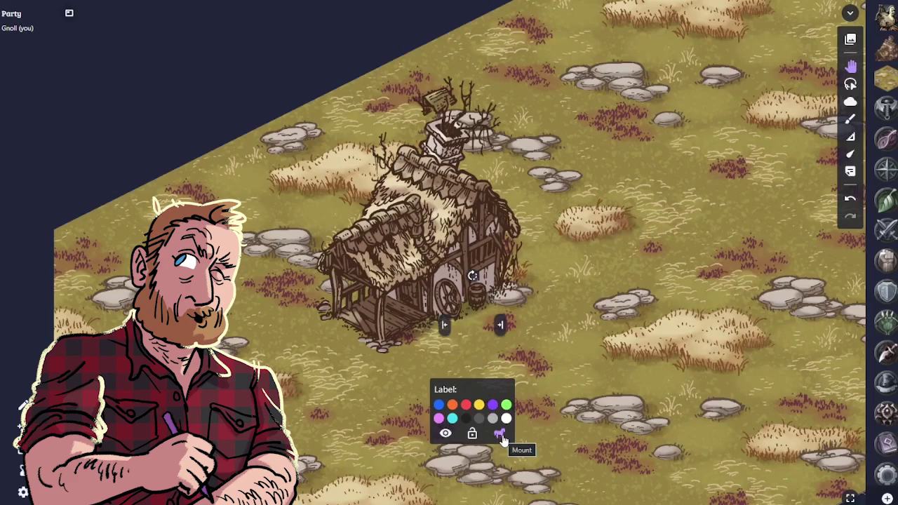
pyautogui.click(502, 438)
pyautogui.click(503, 436)
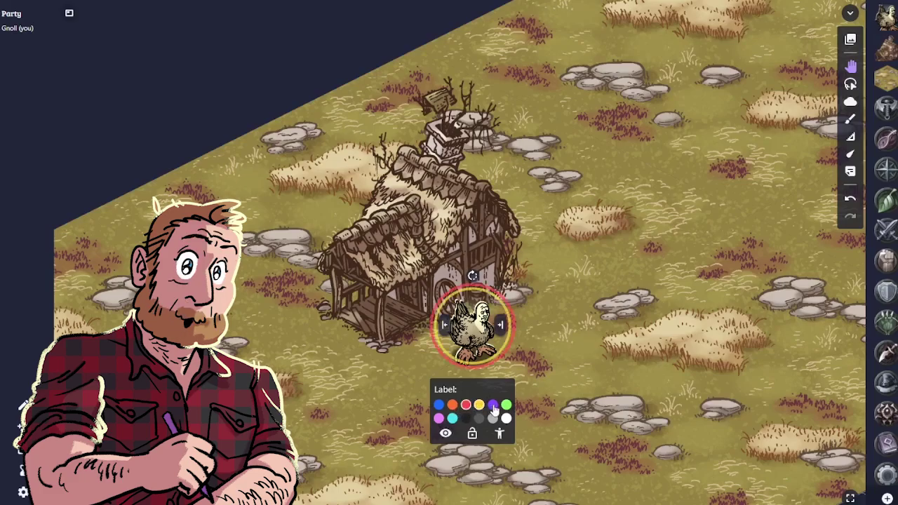
pyautogui.click(506, 417)
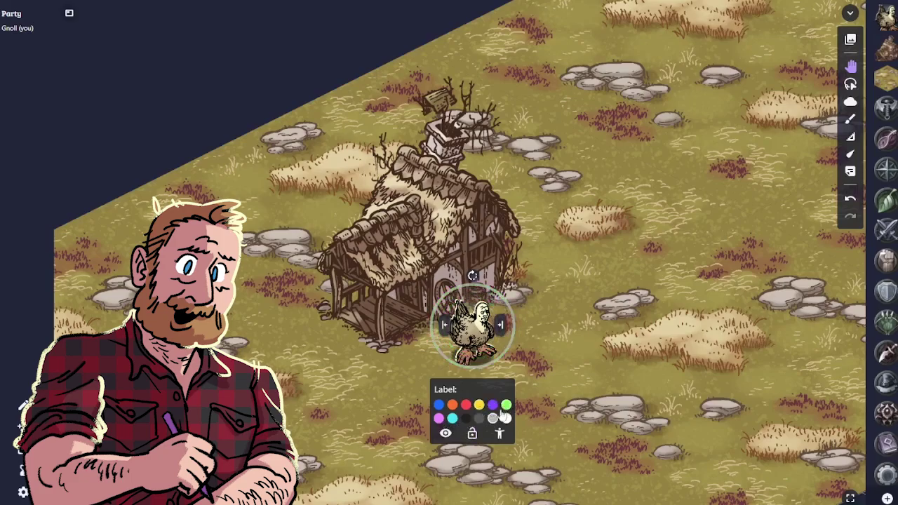
# Step: Deselect the chicken and recentre the view on the whole moorland tile
pyautogui.click(567, 356)
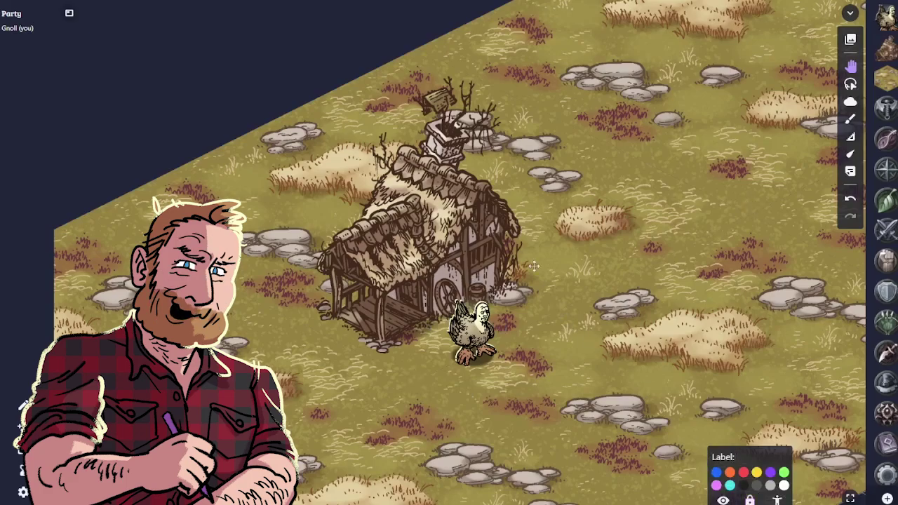
pyautogui.moveTo(515, 234); pyautogui.dragTo(462, 210)
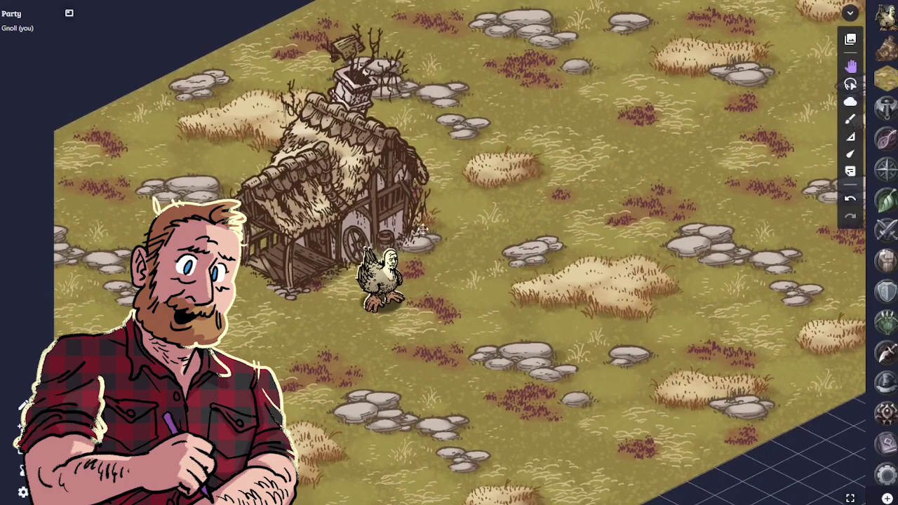
pyautogui.scroll(-2, 423, 230)
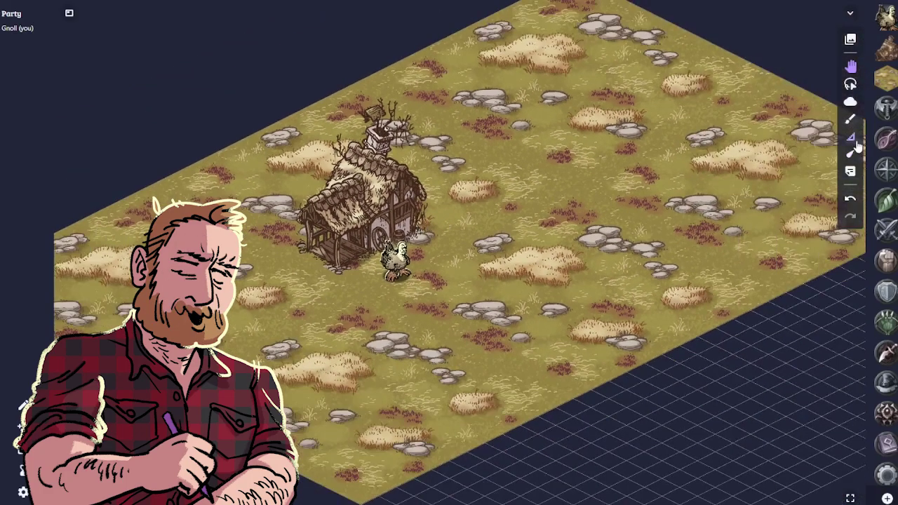